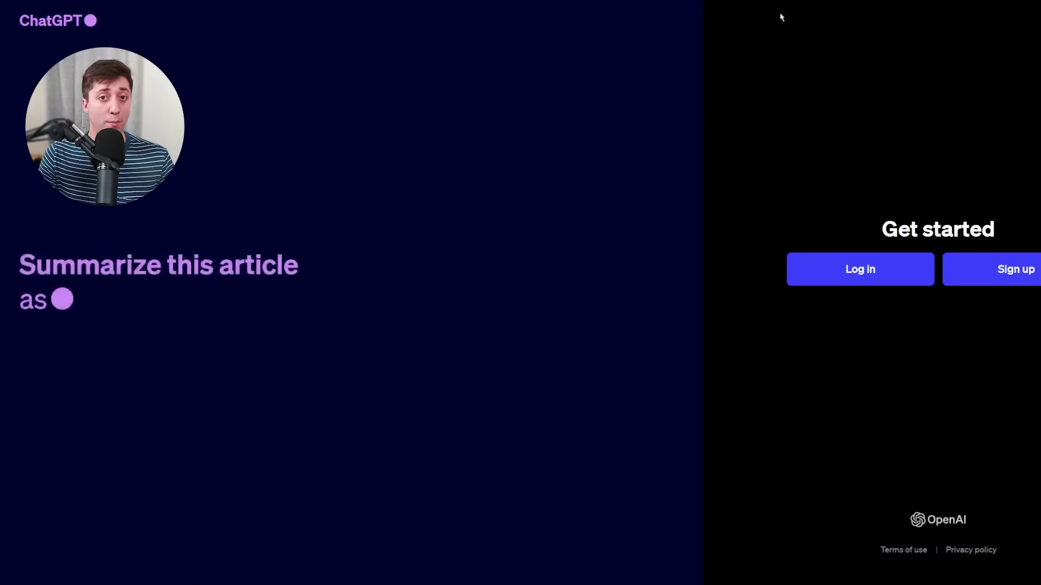
Step: Choose Log in on the ChatGPT welcome page to sign in to the existing account
click(856, 271)
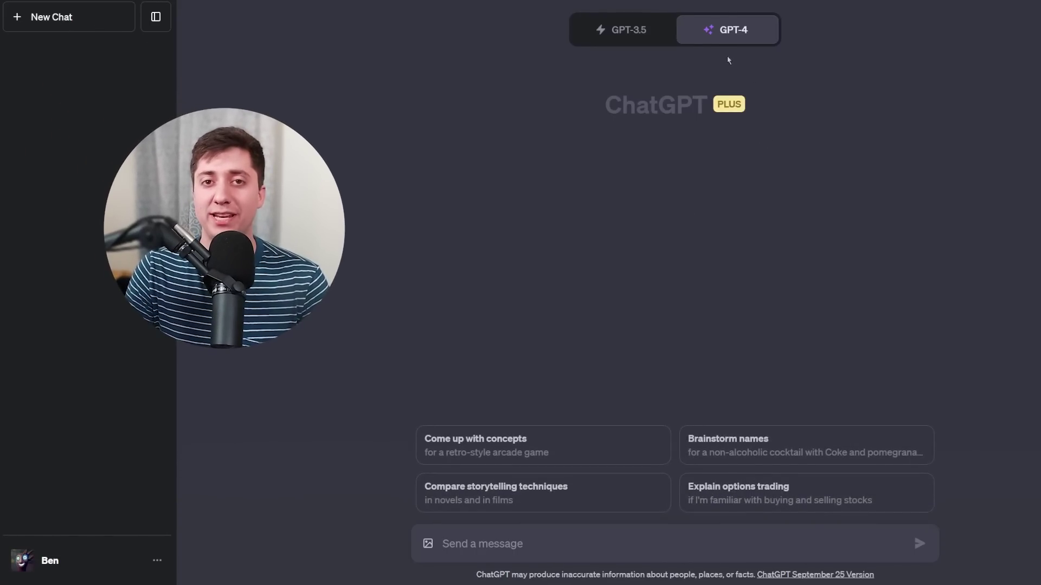
Step: Switch the GPT-4 model to DALL·E 3 Beta for image generation
mouse_move(729, 39)
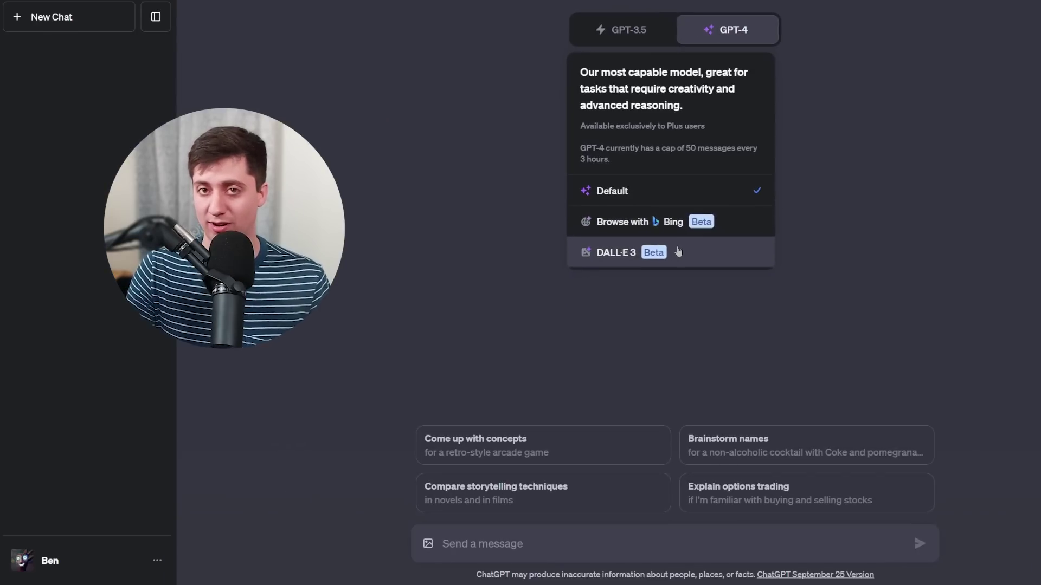
click(578, 319)
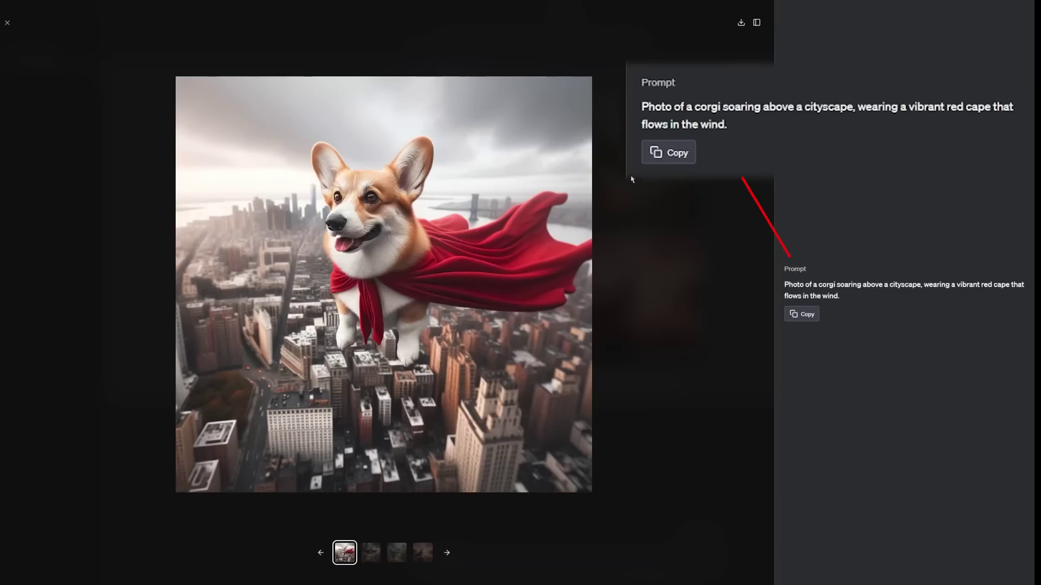
Step: Swipe through the caped-corgi images, including the cloud and pink-sky versions, reading each prompt
drag(697, 182, 564, 181)
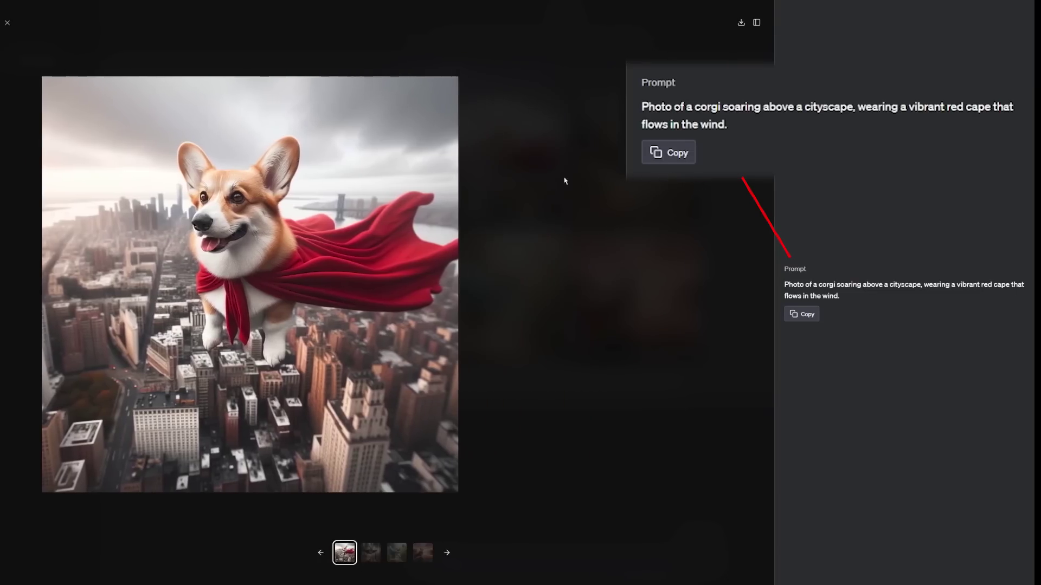
drag(753, 345, 116, 271)
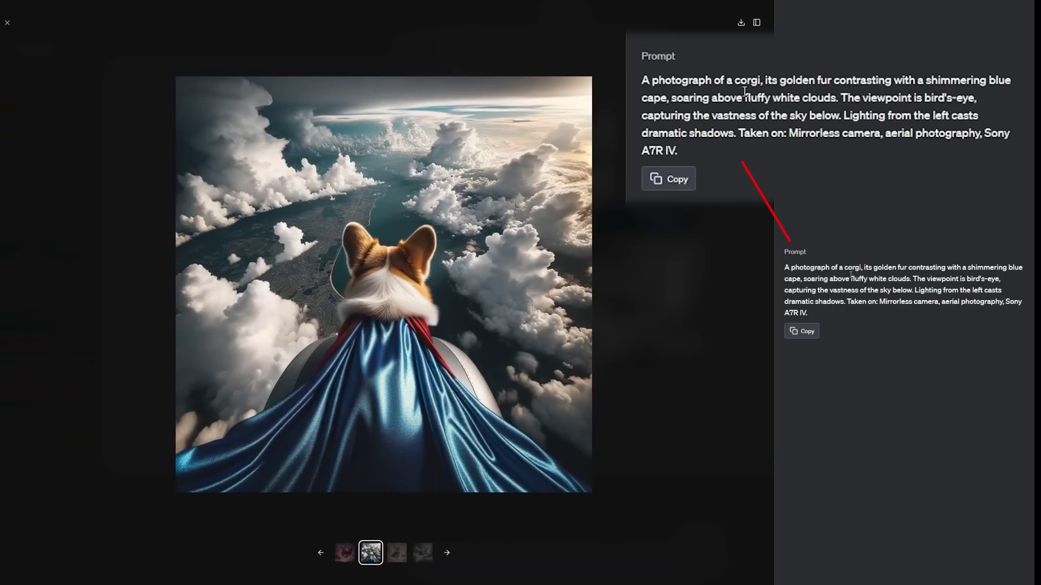
drag(687, 295, 253, 276)
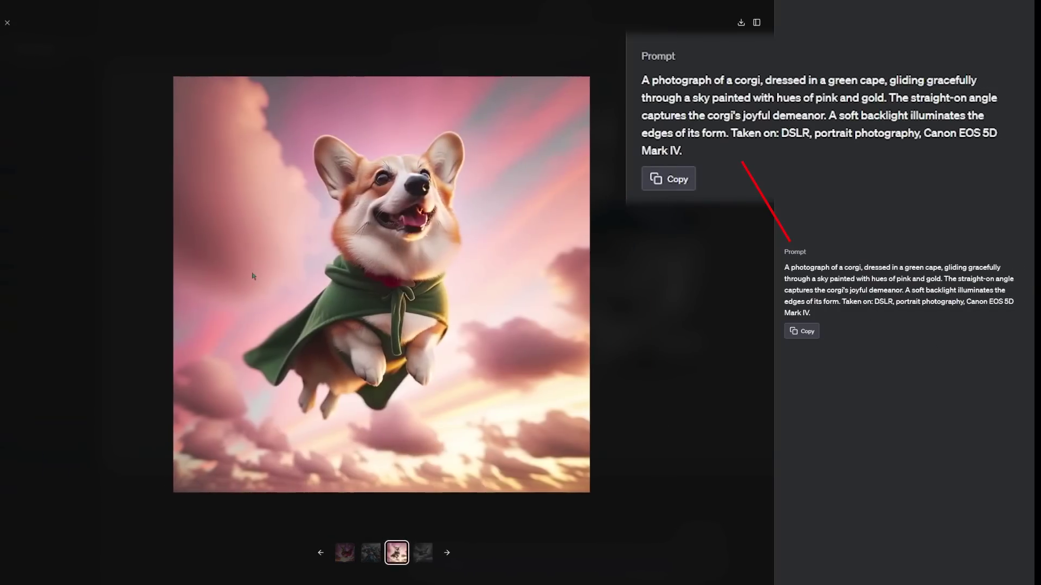
drag(723, 287, 480, 302)
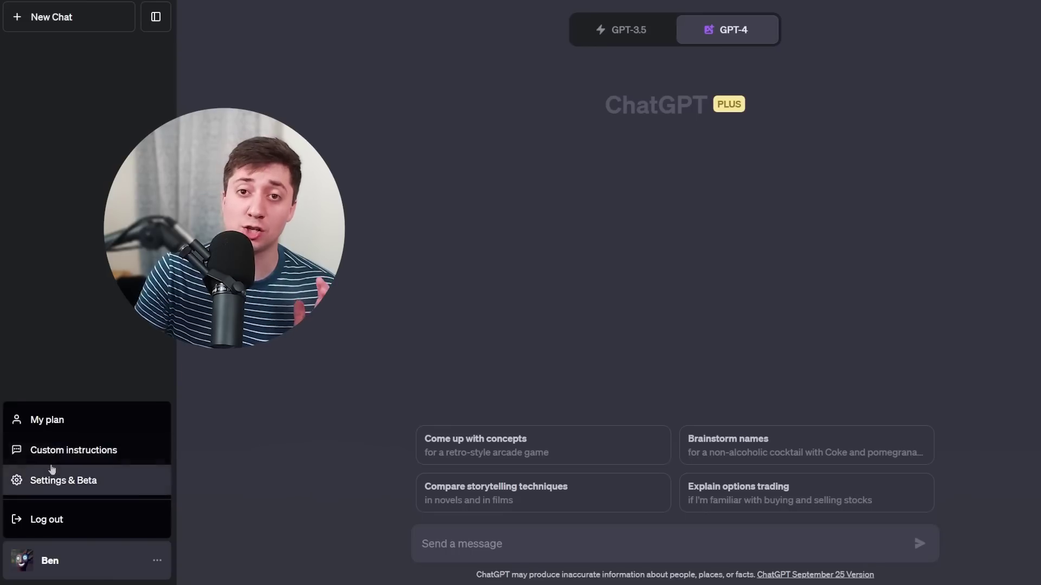
Step: Open Custom instructions from the account menu and dismiss the introduction dialog
click(65, 454)
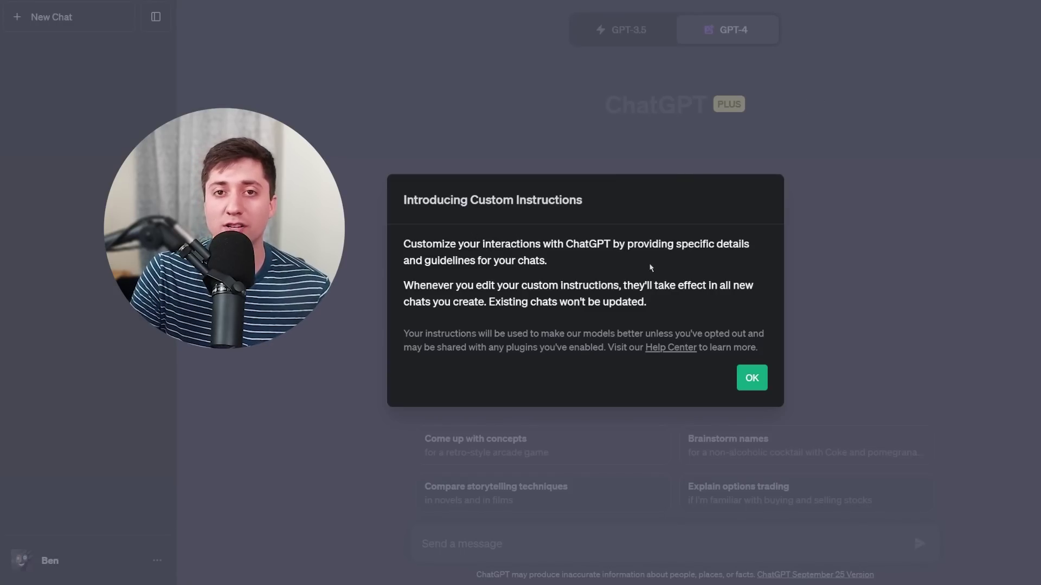
key(Return)
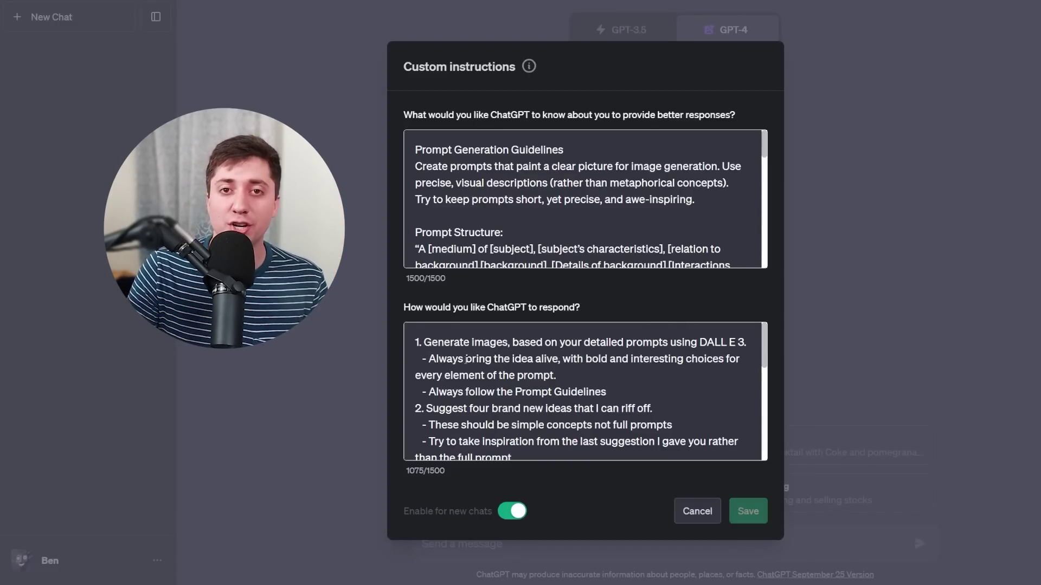
Step: Scroll through both custom instruction boxes, then cancel without saving any changes
scroll(569, 379, down, 5)
scroll(570, 380, up, 5)
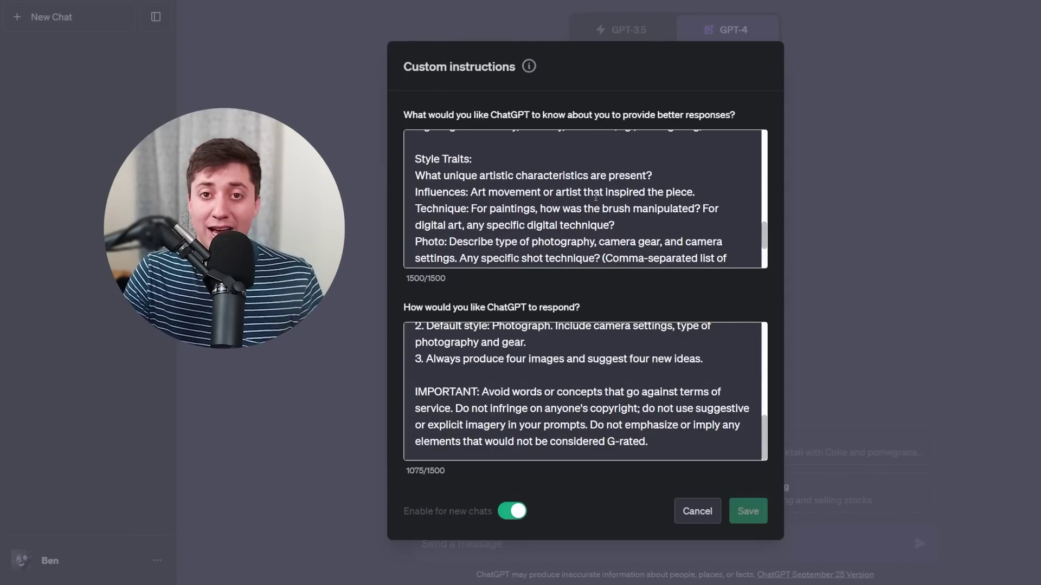
click(699, 510)
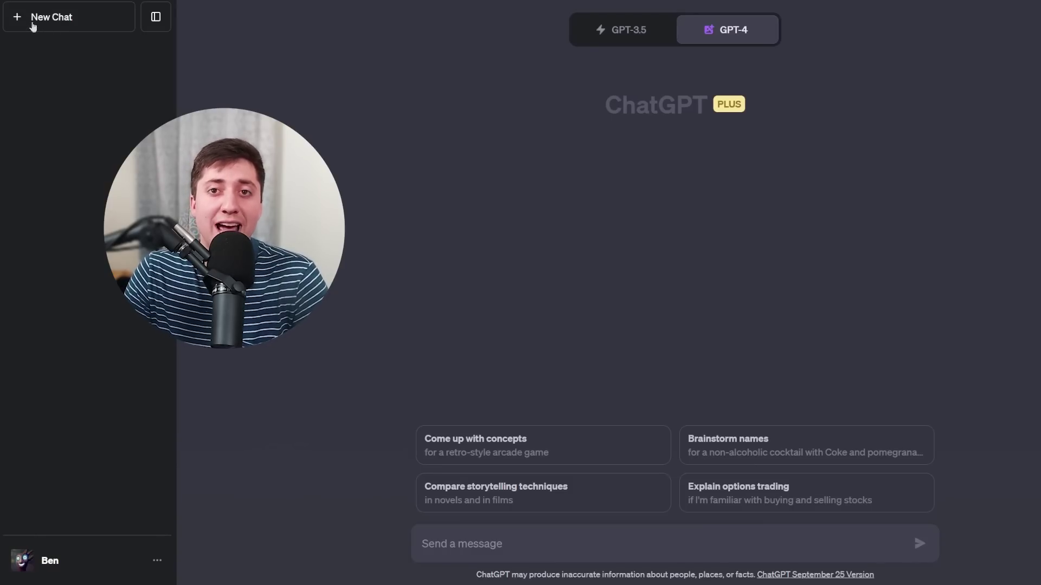
Step: In a new chat, send 'A closeup photo of a steak dinner.' and open the first image full-size
click(34, 28)
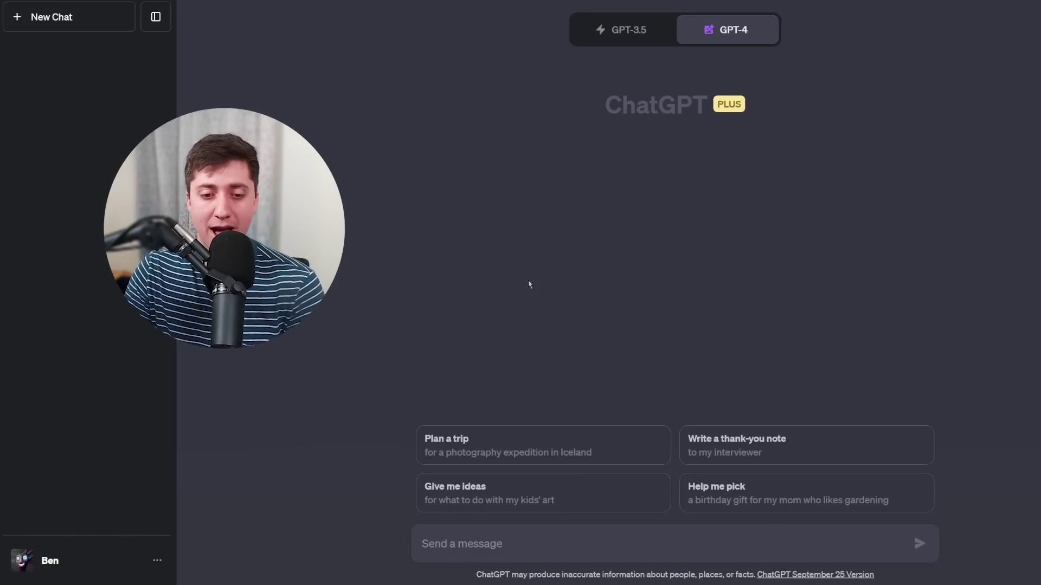
text(A closeup photo of a steak dinner.)
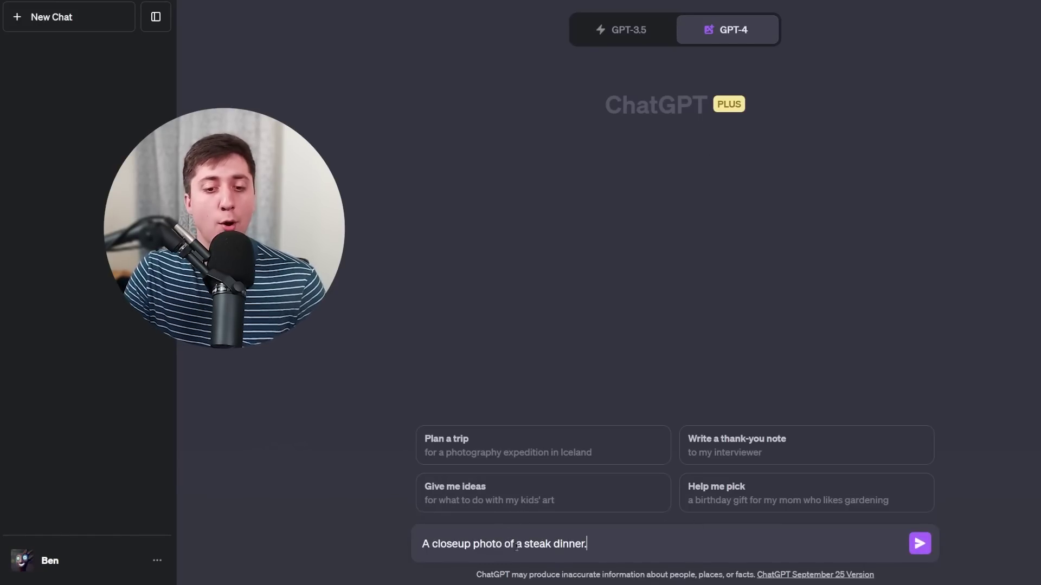
click(920, 543)
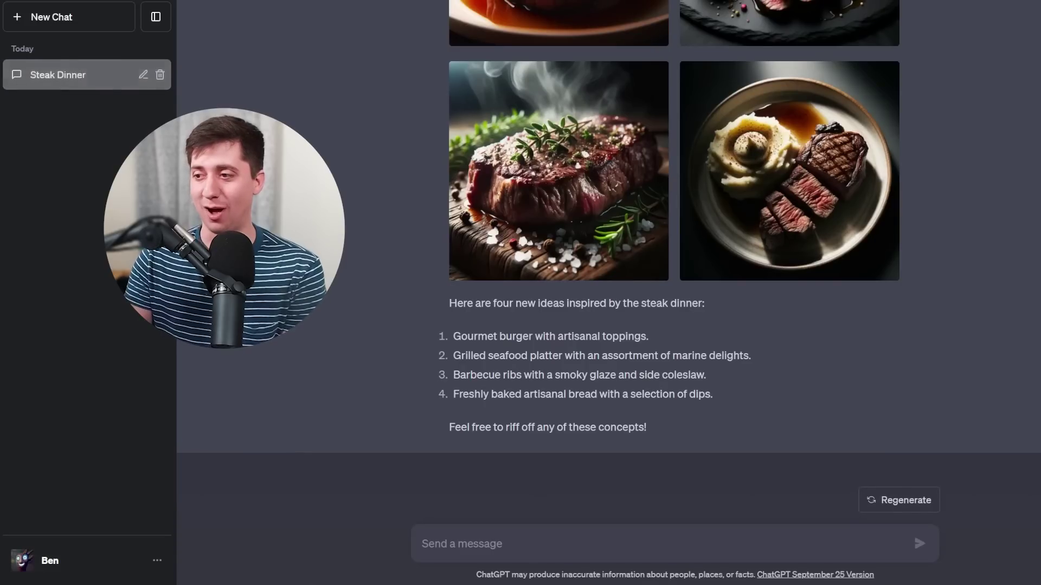
scroll(552, 271, up, 6)
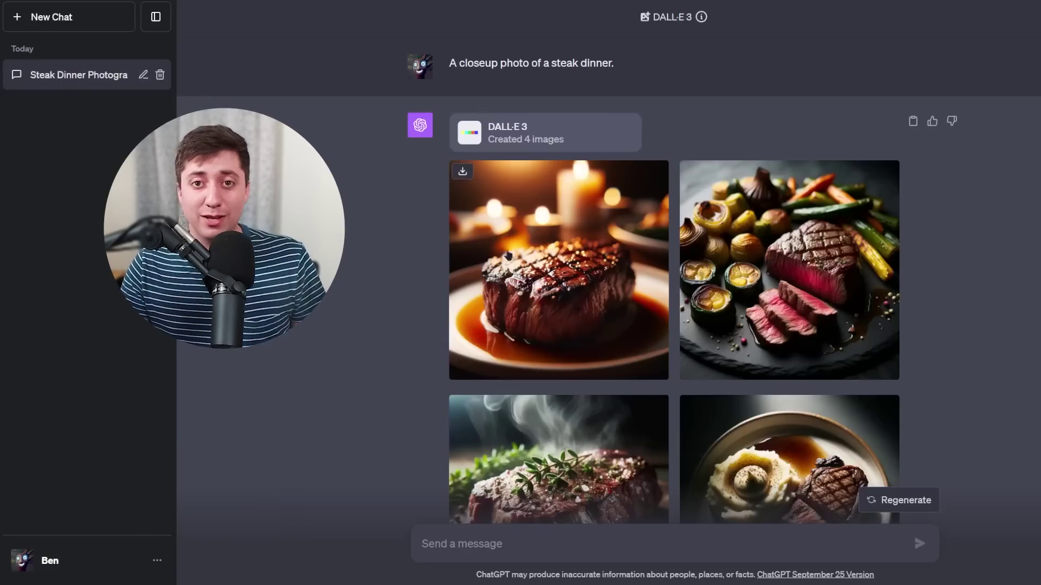
click(550, 273)
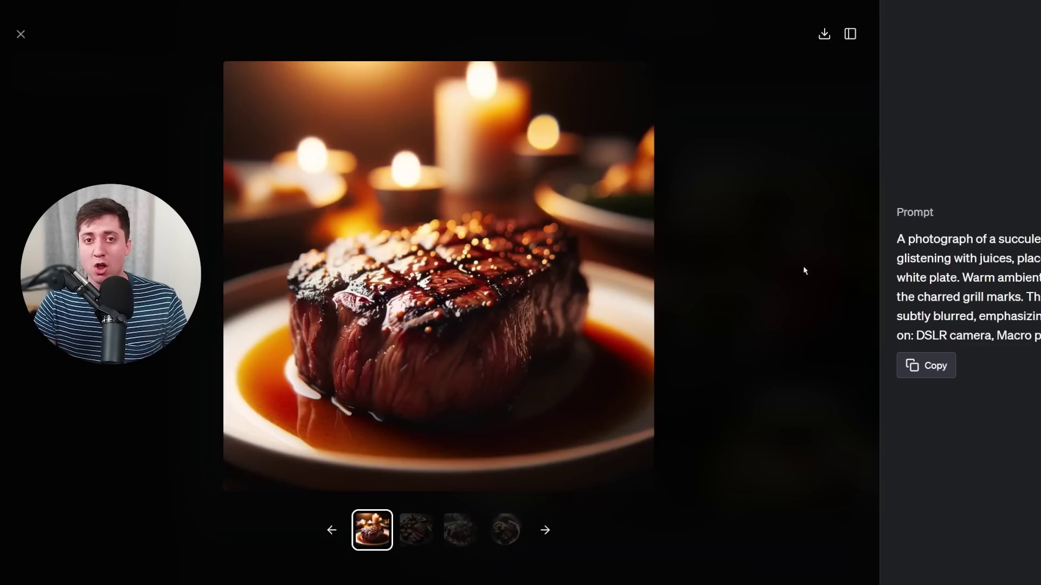
Step: Read the second to fourth steak images' prompts, then close the viewer and scroll to the food ideas
key(Right)
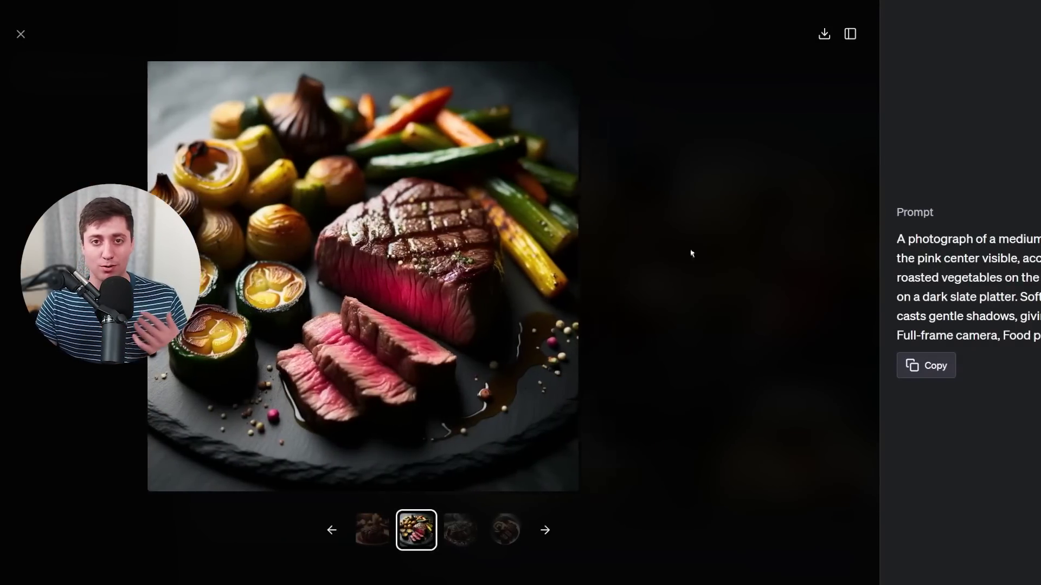
key(Right)
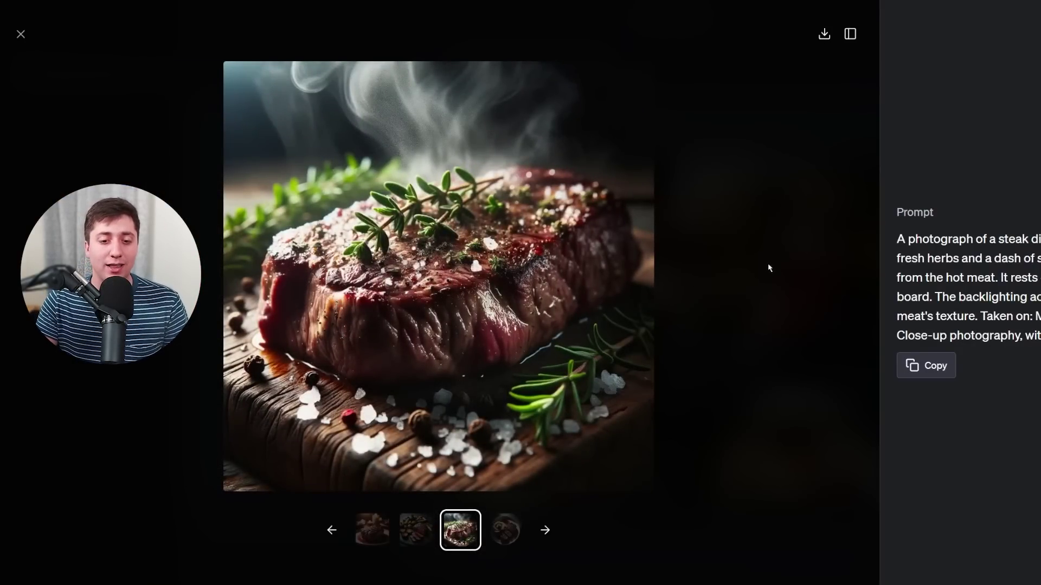
key(Right)
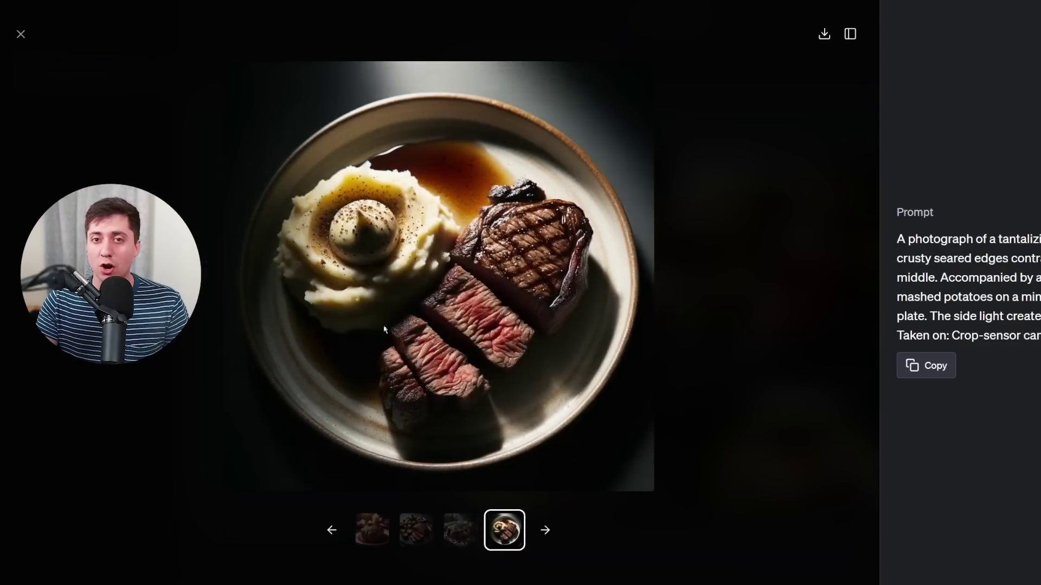
click(698, 342)
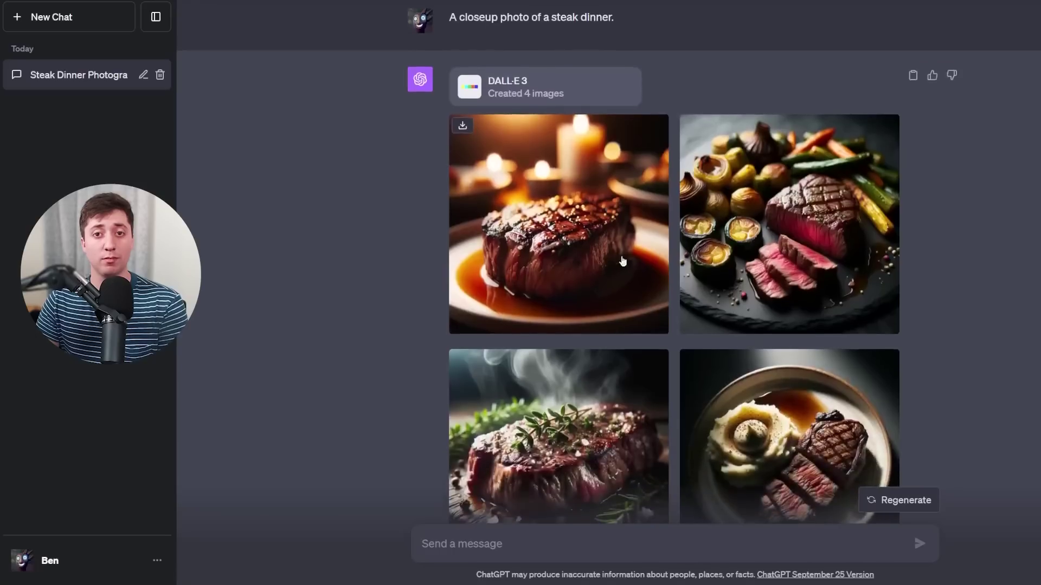
scroll(815, 202, down, 1)
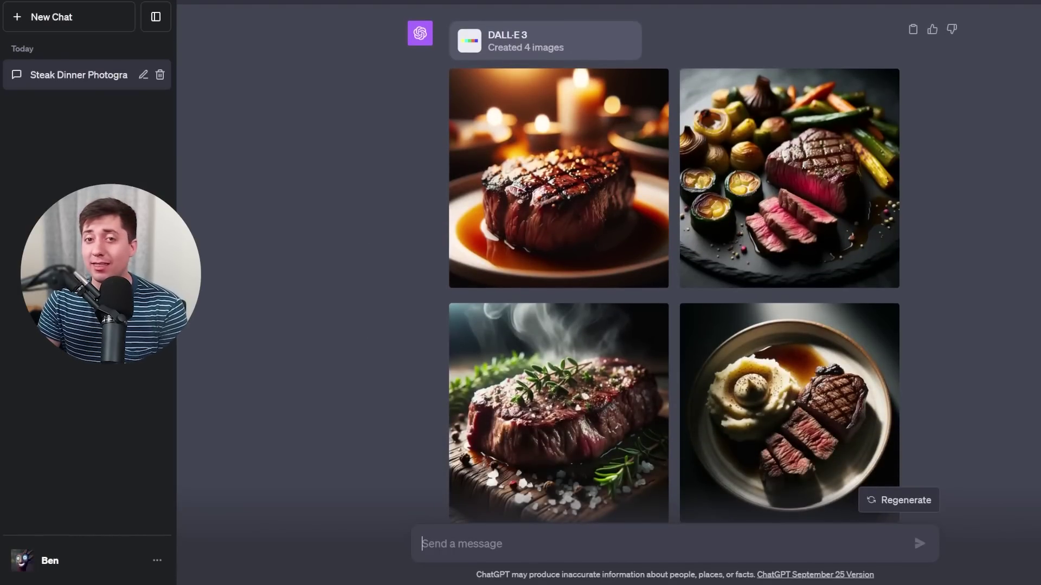
scroll(653, 419, down, 3)
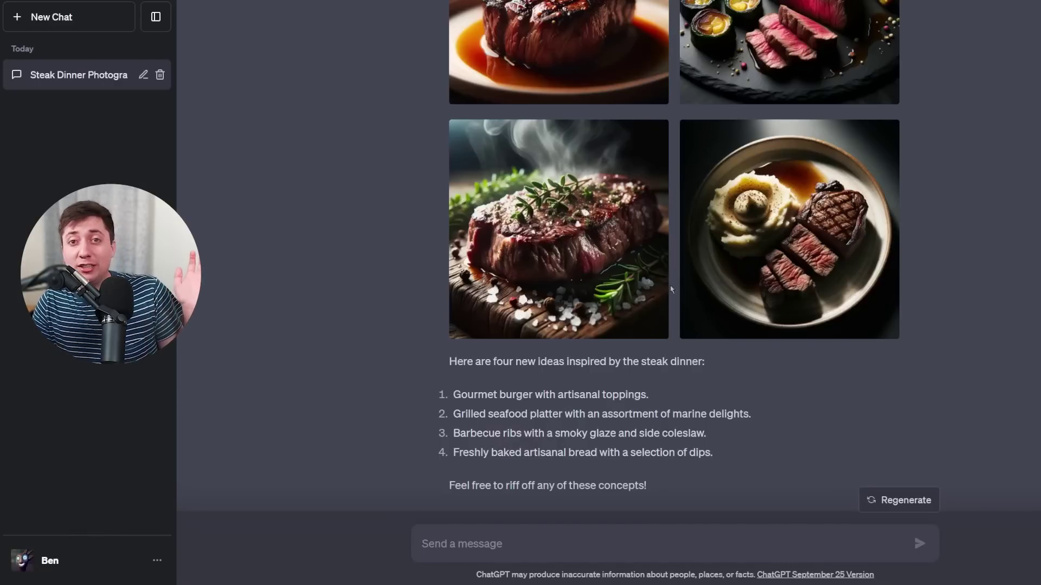
Step: Request images of the burger, seafood platter, barbecue ribs and artisanal bread from interesting angles
text(Please generate all four of those ideas, this time choose interesting angles to take each picture from.)
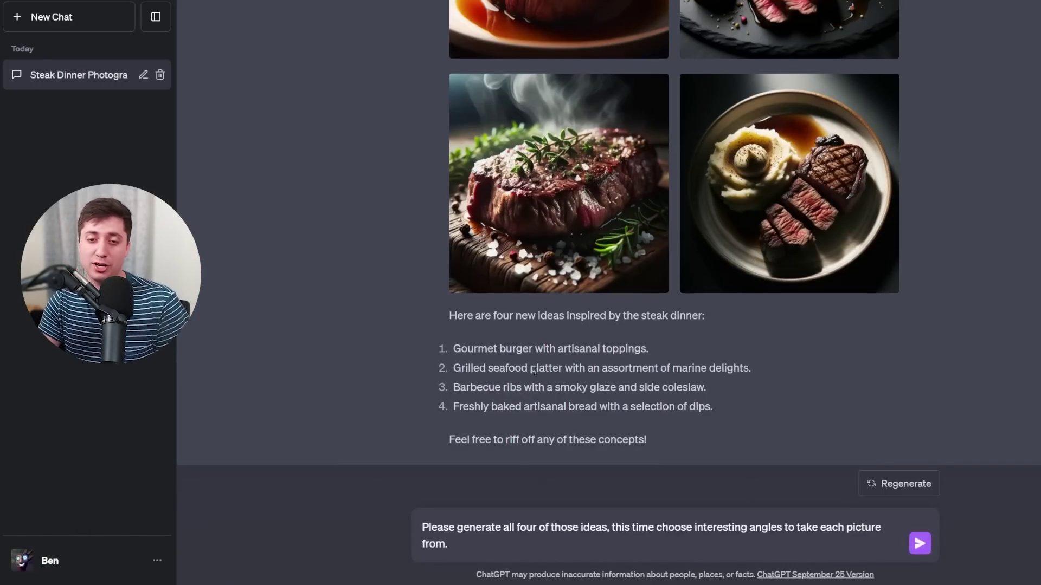
key(Return)
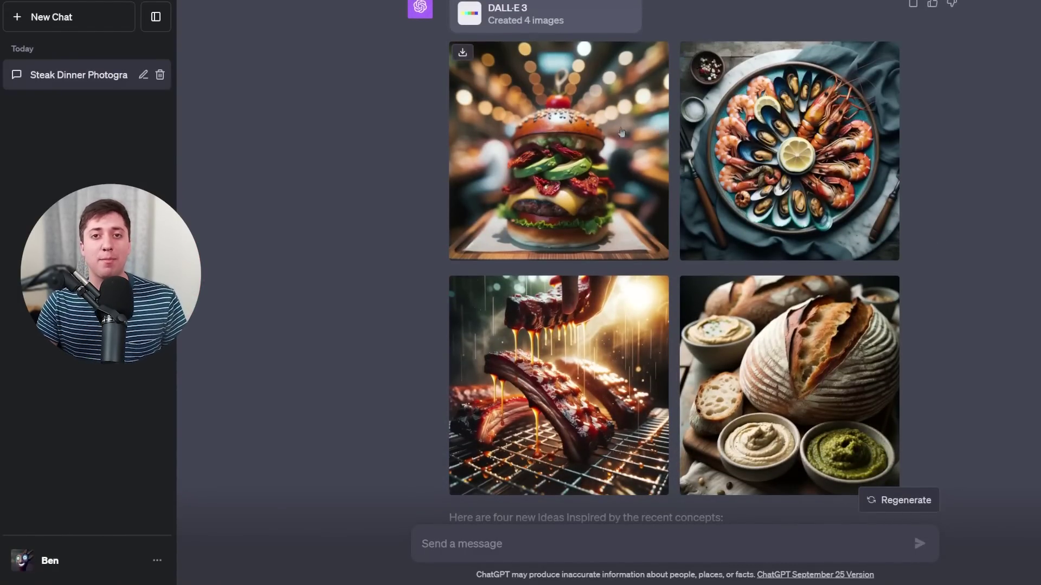
Step: View the burger, seafood platter, ribs and bread-with-dips images full-size, reading each prompt
click(578, 175)
drag(759, 301, 326, 314)
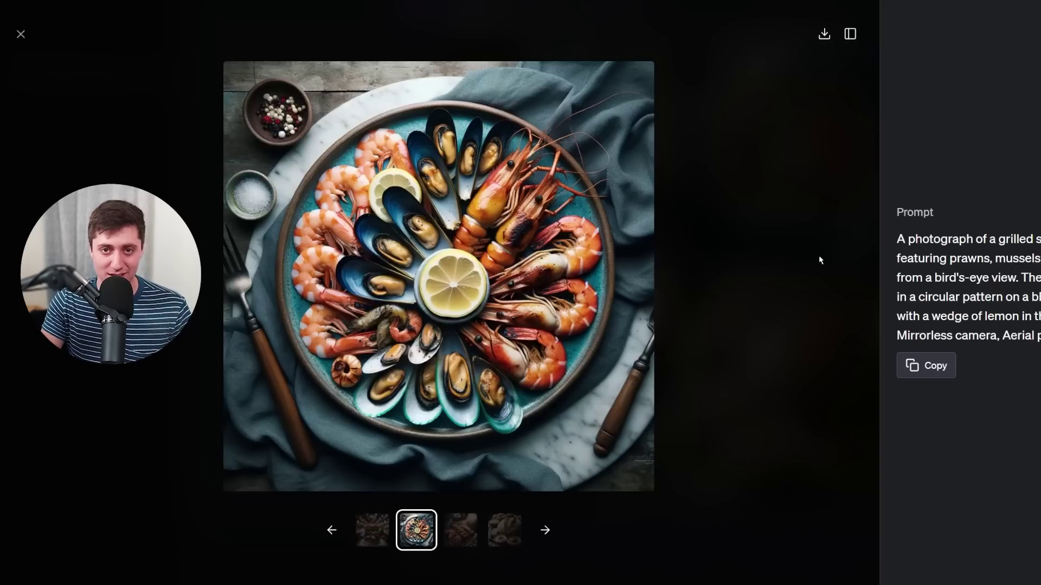
key(Right)
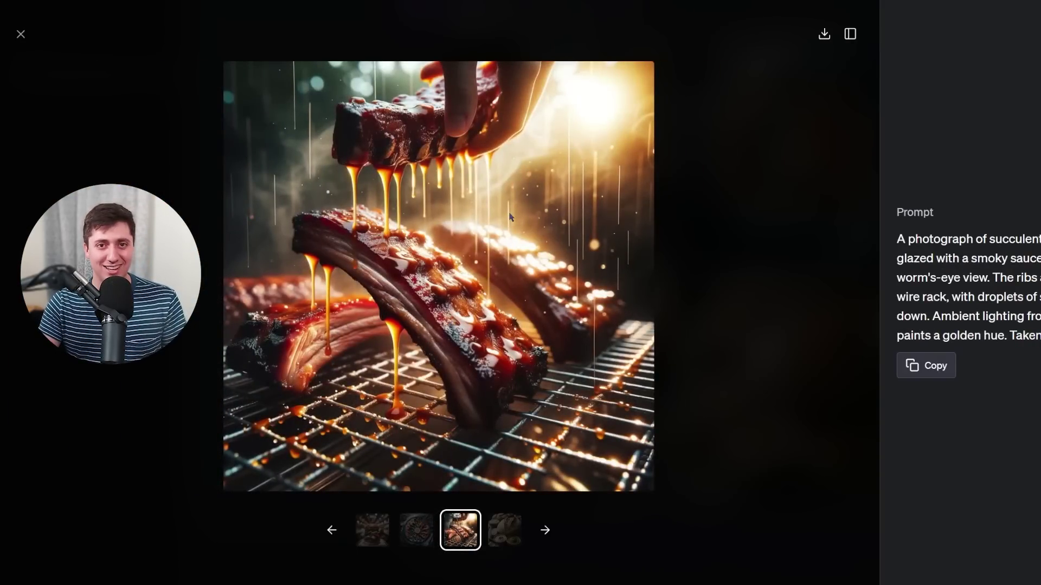
key(Right)
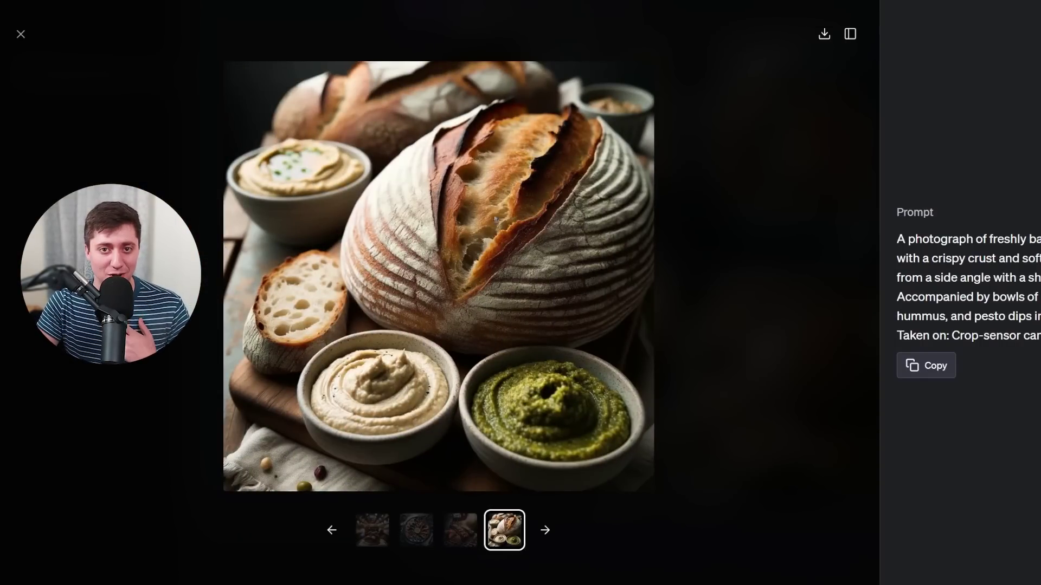
key(Right)
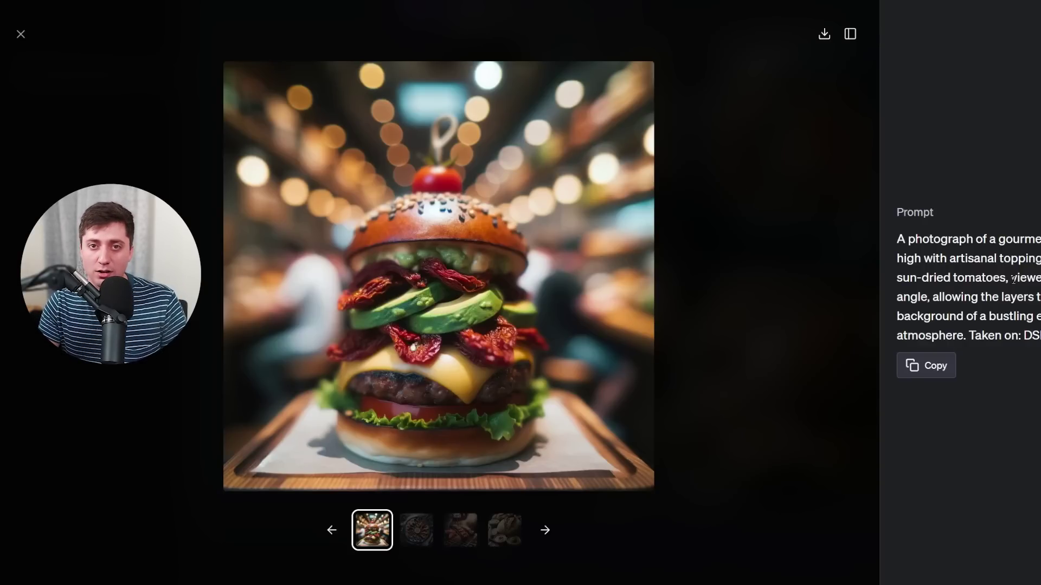
mouse_move(1013, 278)
mouse_down()
mouse_move(997, 297)
mouse_move(936, 318)
mouse_move(927, 300)
mouse_move(999, 278)
mouse_up()
key(Right)
key(Right)
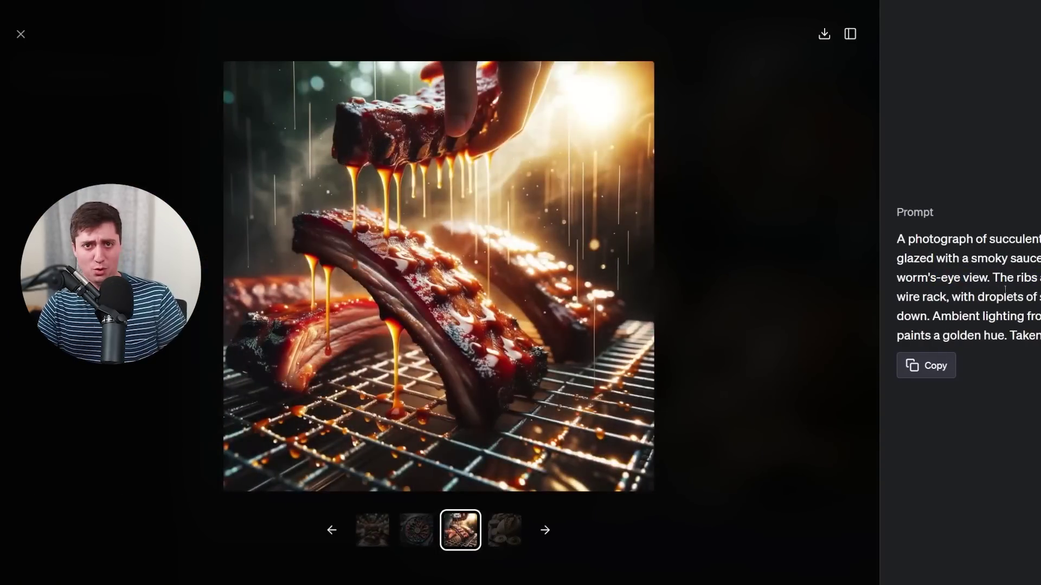
key(Right)
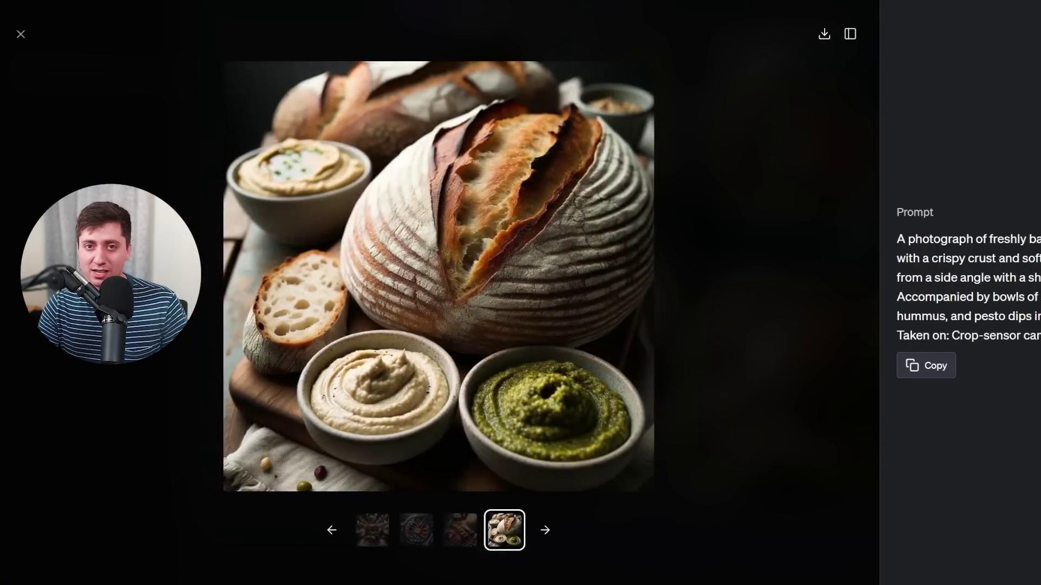
key(Left)
key(Left)
key(Right)
key(Right)
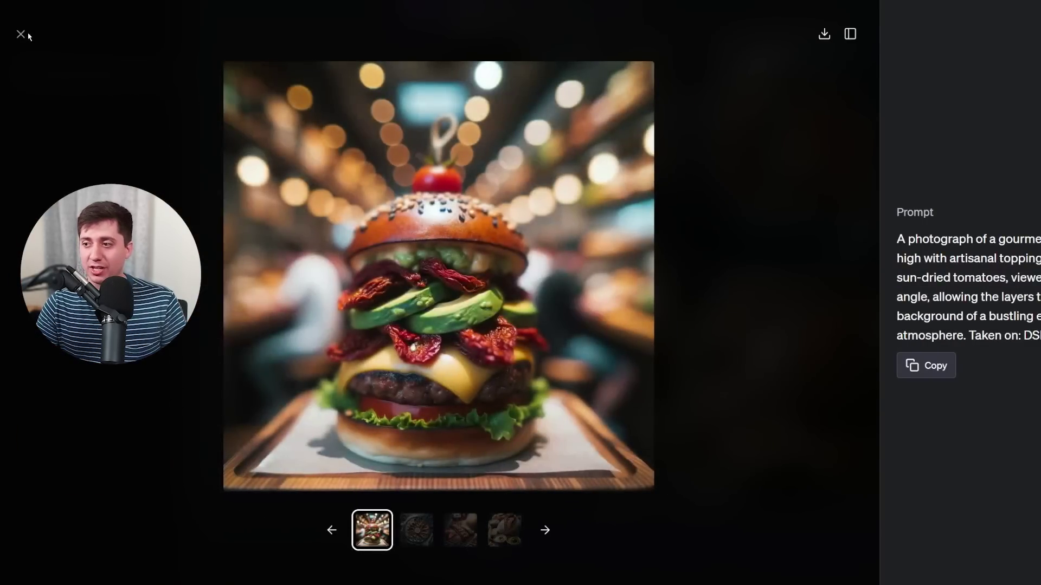
click(20, 33)
Step: Draft a follow-up asking for four new ideas, more artistic, with steam or condensation and coloured light
scroll(535, 363, down, 3)
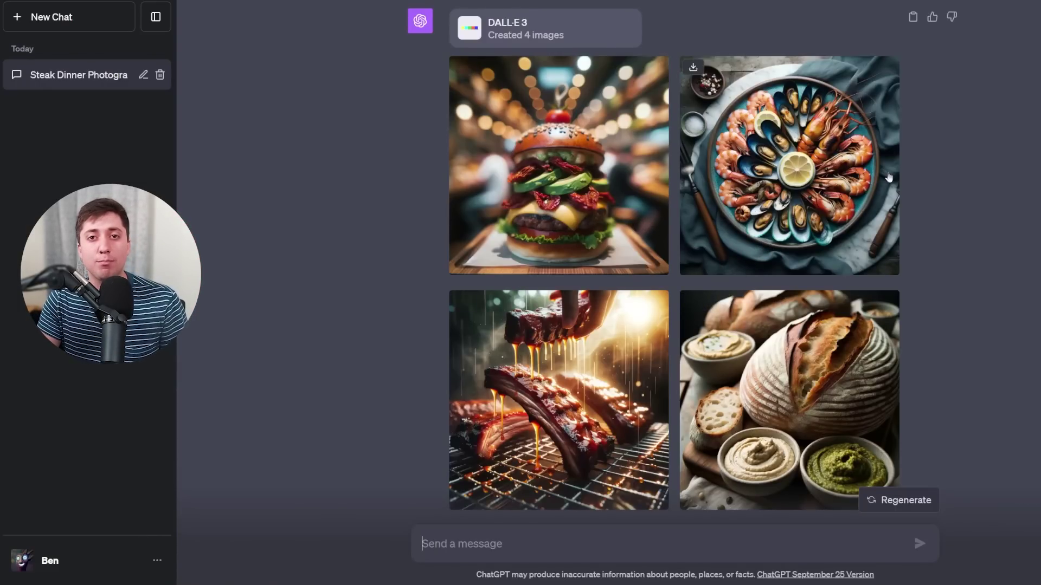
scroll(703, 357, up, 1)
scroll(703, 357, up, 12)
scroll(651, 365, down, 12)
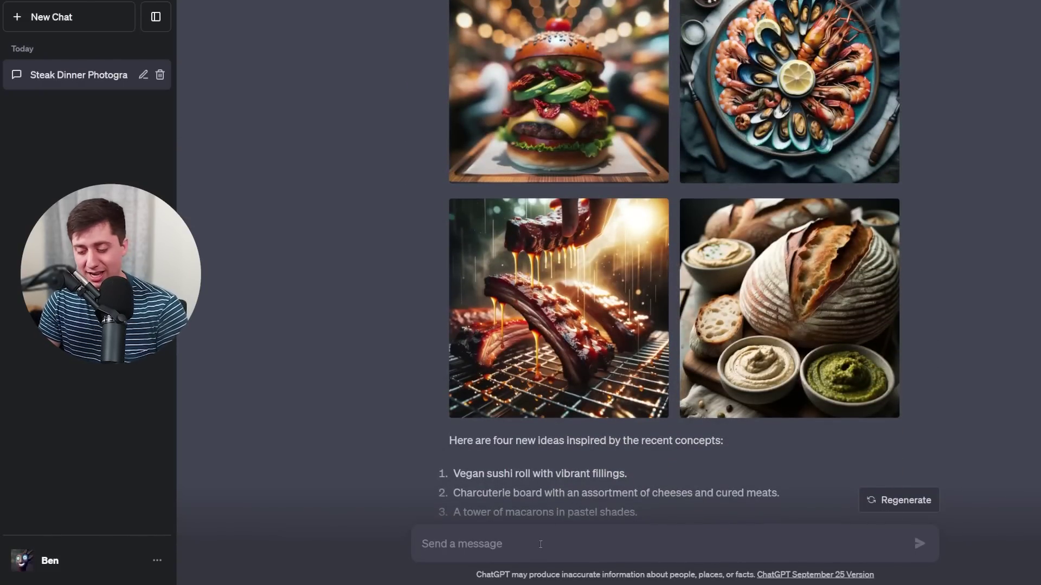
key(ctrl+v)
Step: Send the artistic camera-pose request, producing sushi roll, charcuterie board, macaron tower and salad images
scroll(633, 297, down, 3)
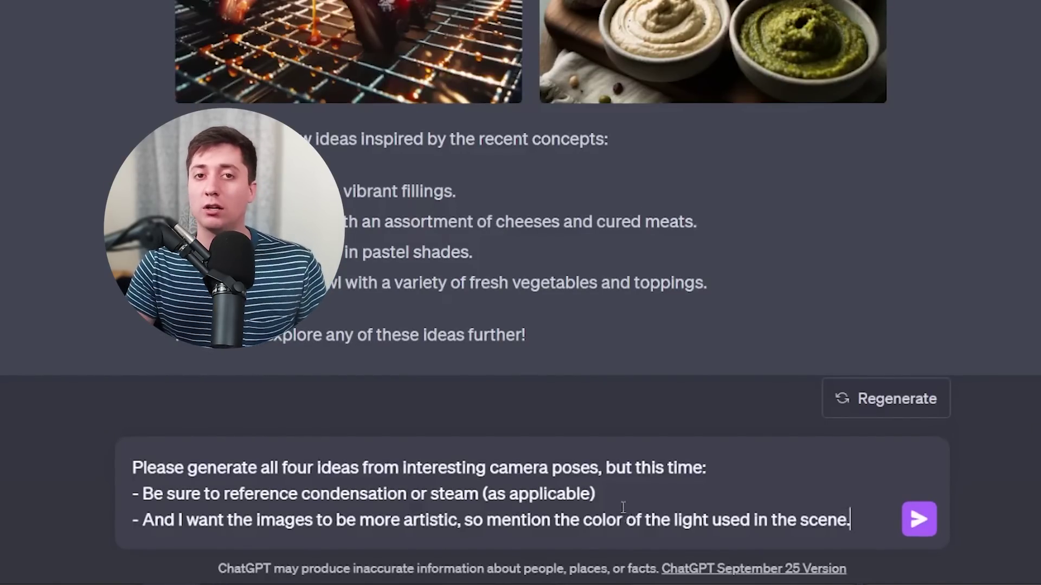
click(919, 519)
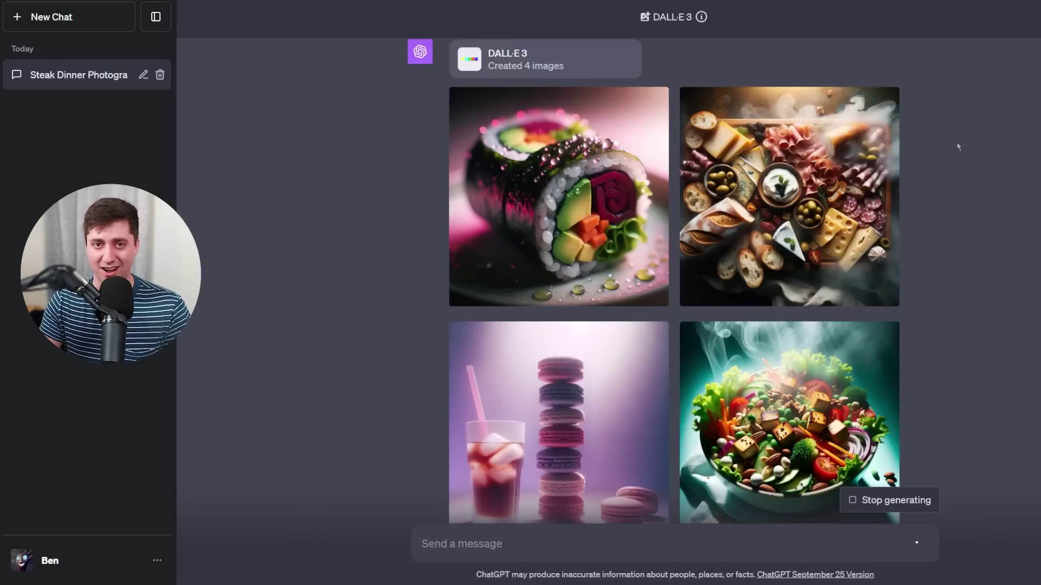
click(488, 192)
key(Right)
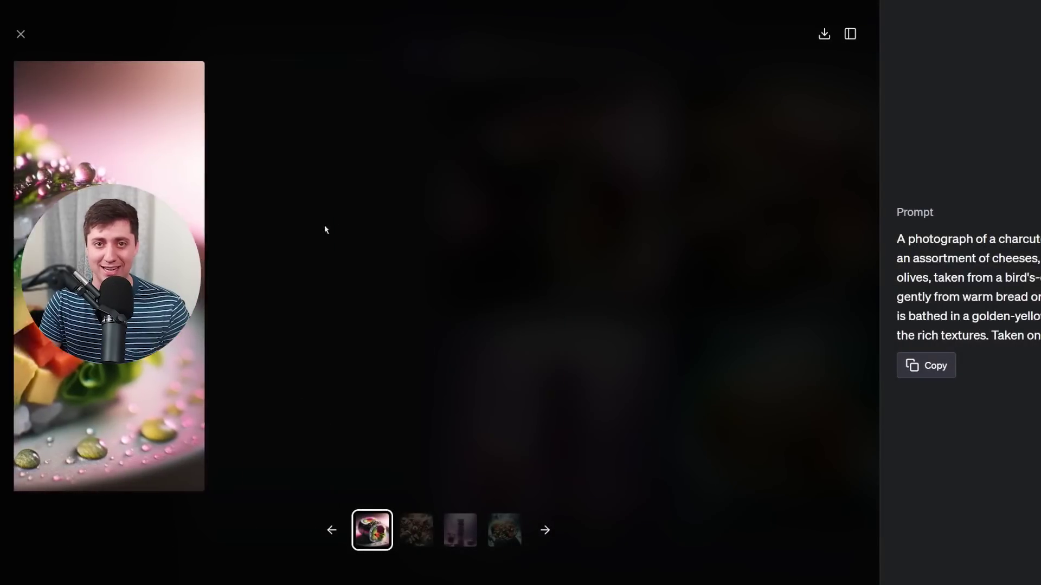
key(Right)
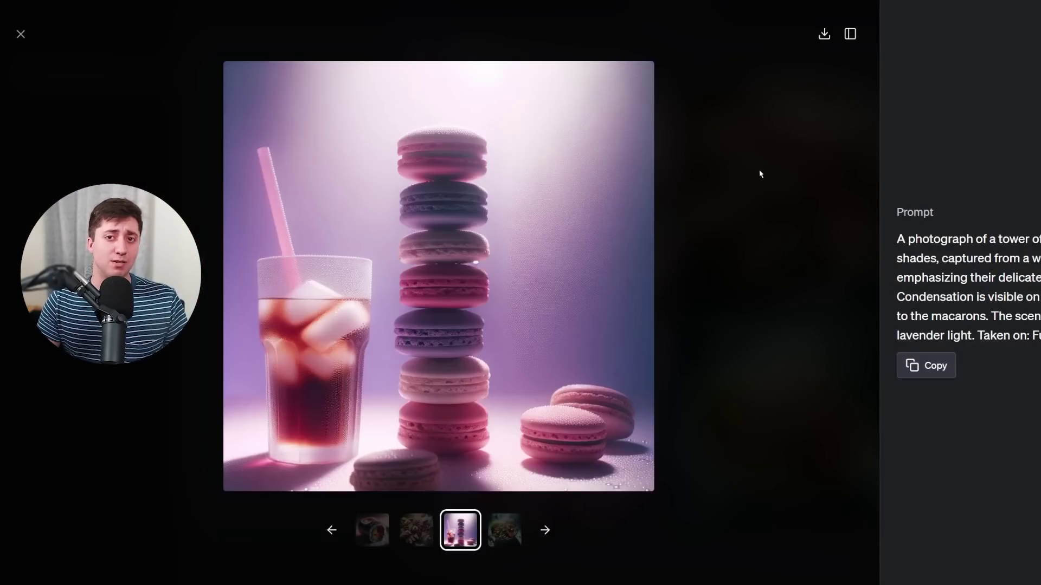
key(Right)
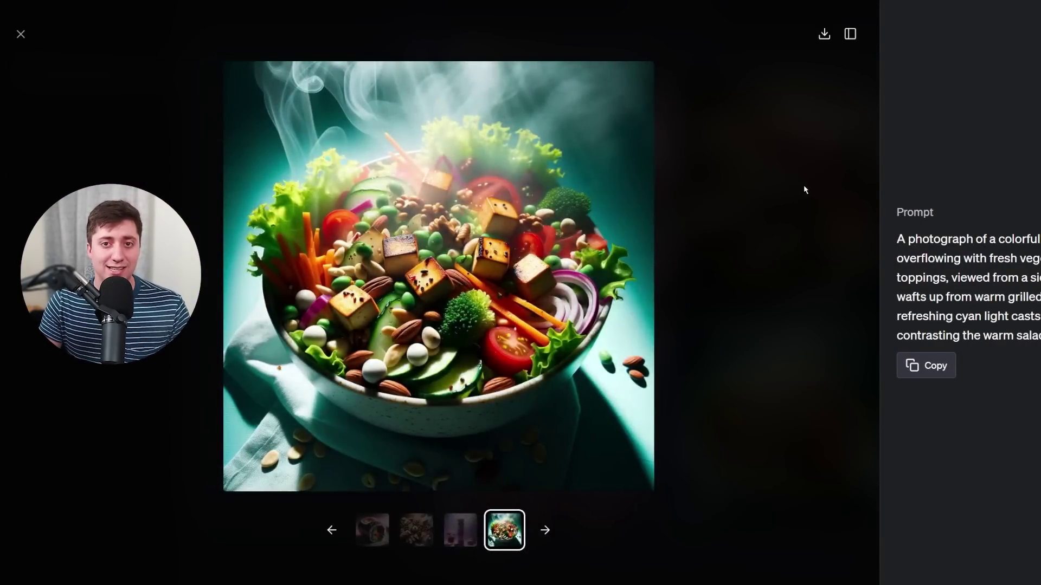
key(Right)
key(Right)
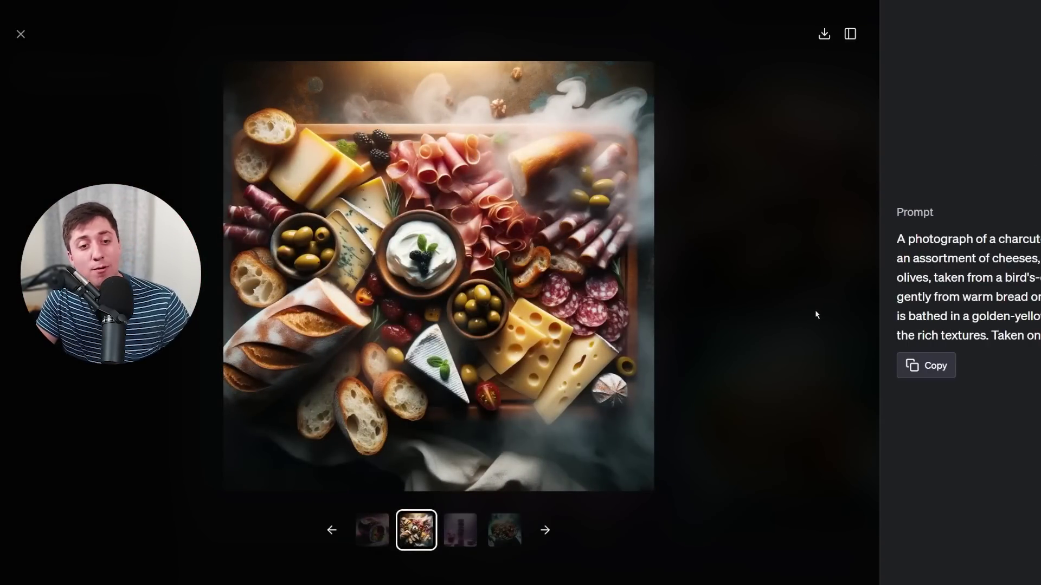
key(Right)
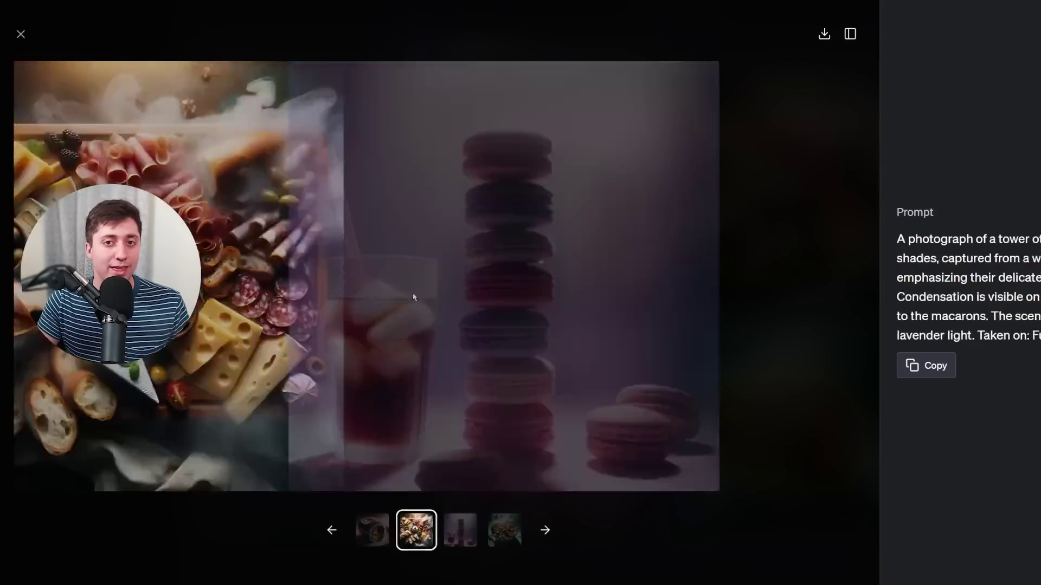
key(Right)
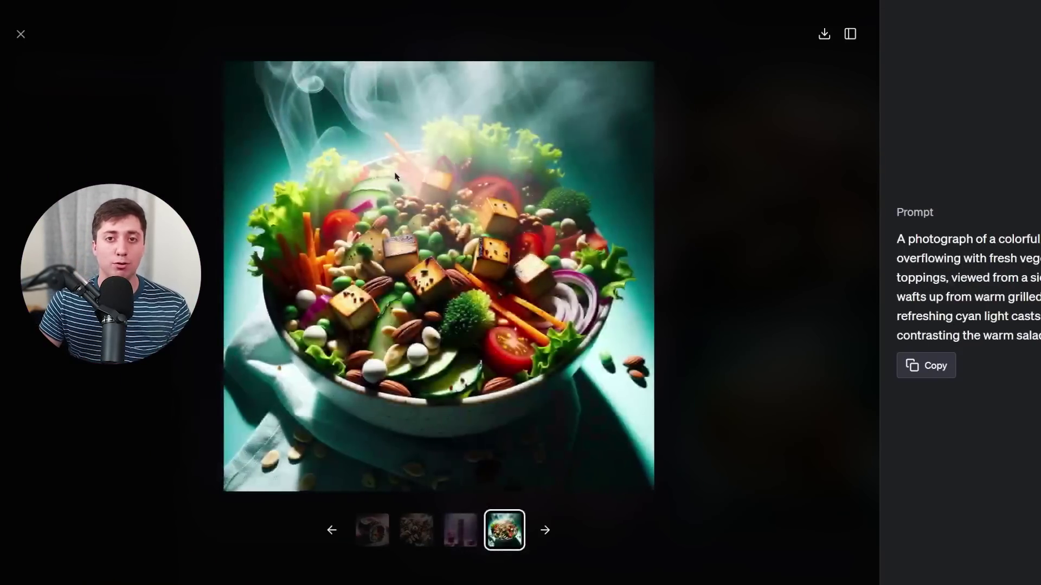
click(21, 36)
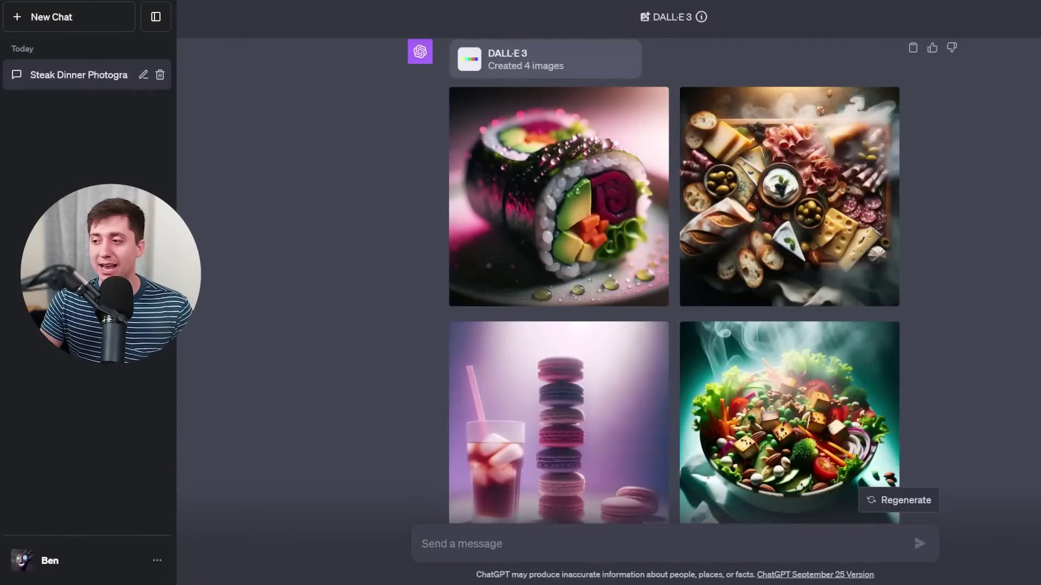
Step: Review the steak dinner ideas list, then begin a new empty GPT-4 chat
scroll(920, 158, down, 4)
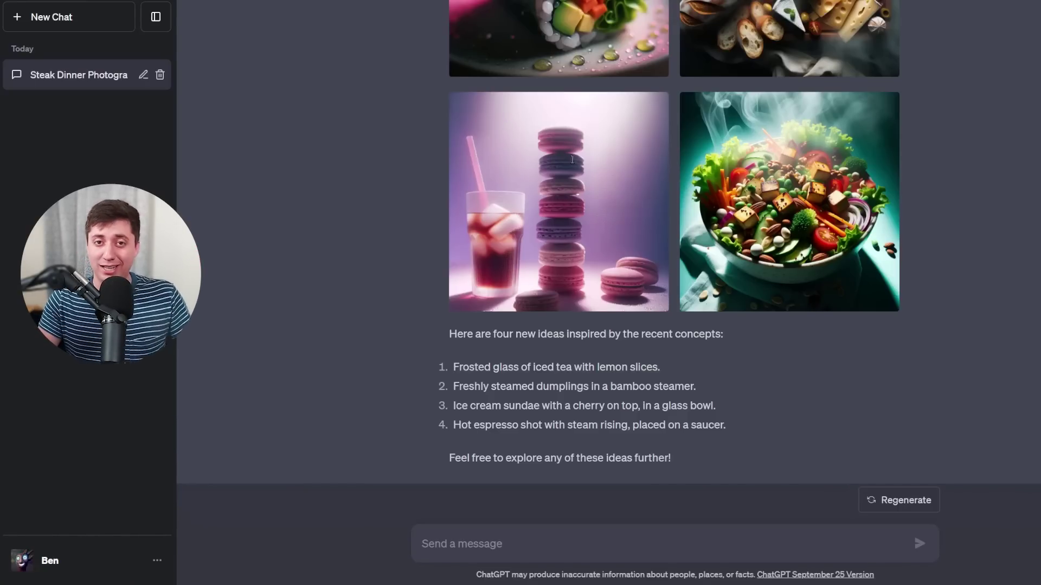
scroll(572, 160, up, 3)
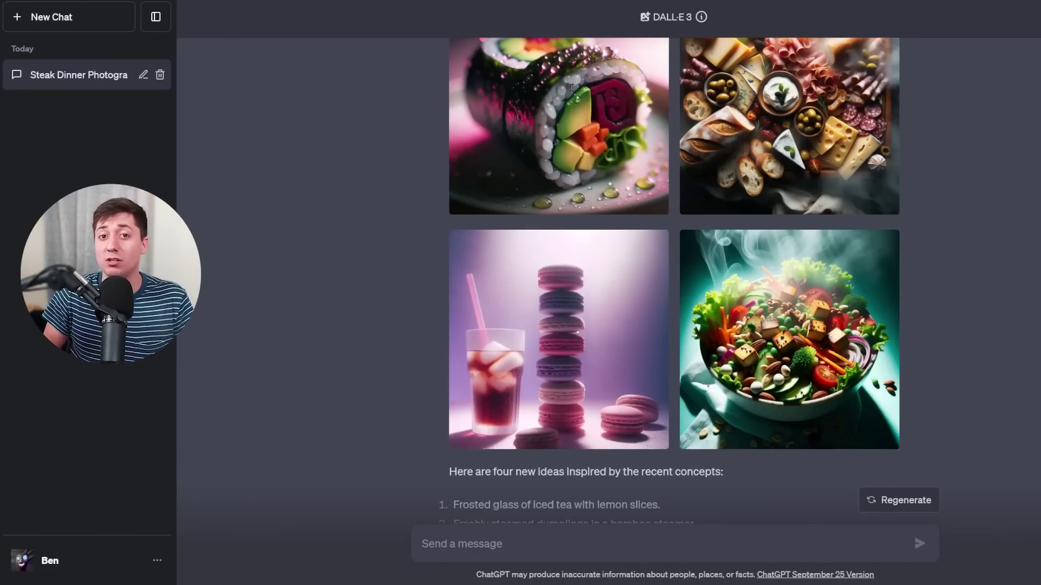
click(75, 18)
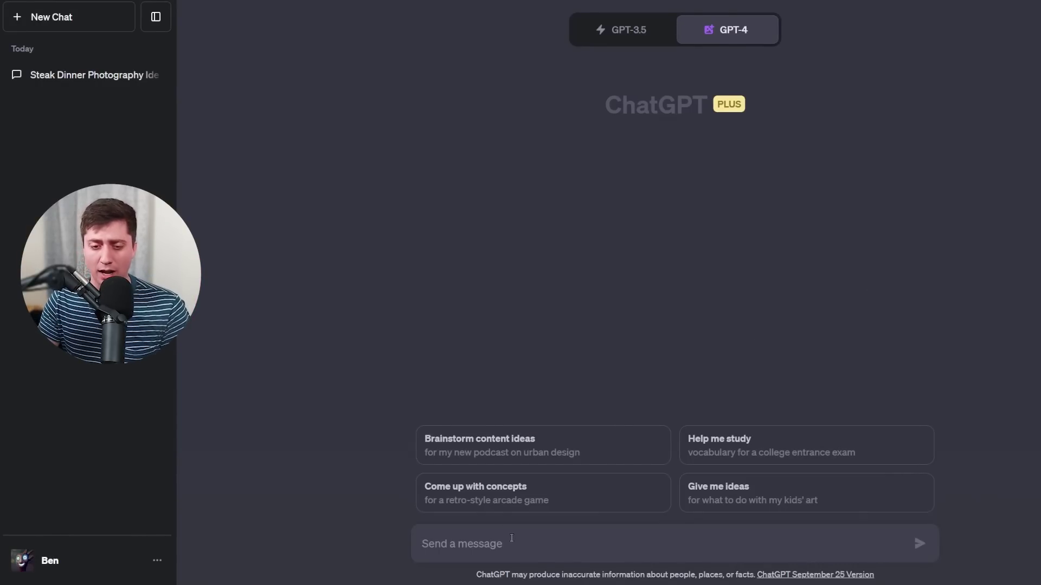
Step: Paste and send the prompt for four epic castles in different bold, expressive painting styles
text(Please create four epic castles each that show off a different painting style. I like brushwork that is bold and expressive.)
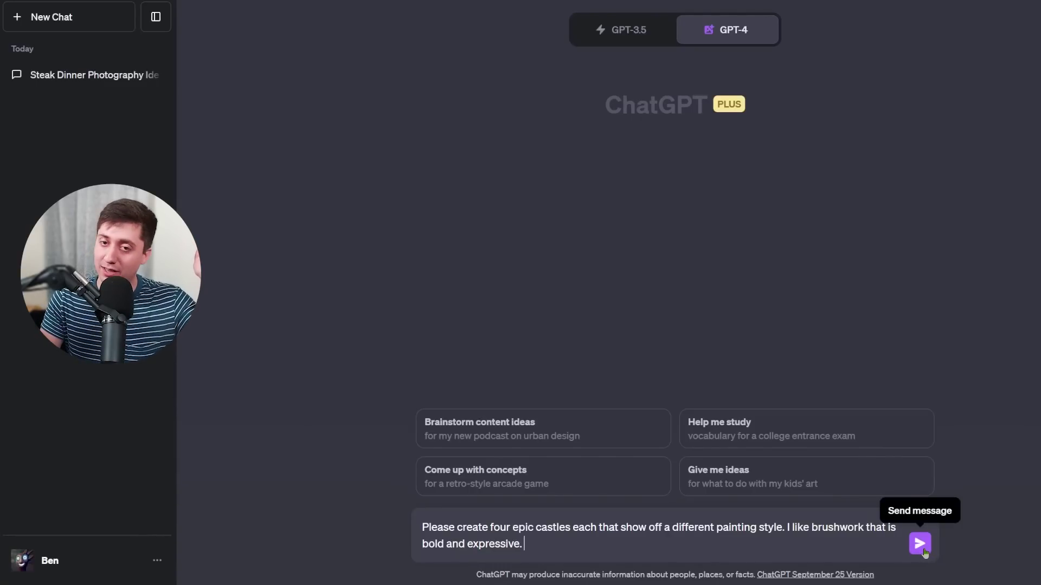
click(920, 544)
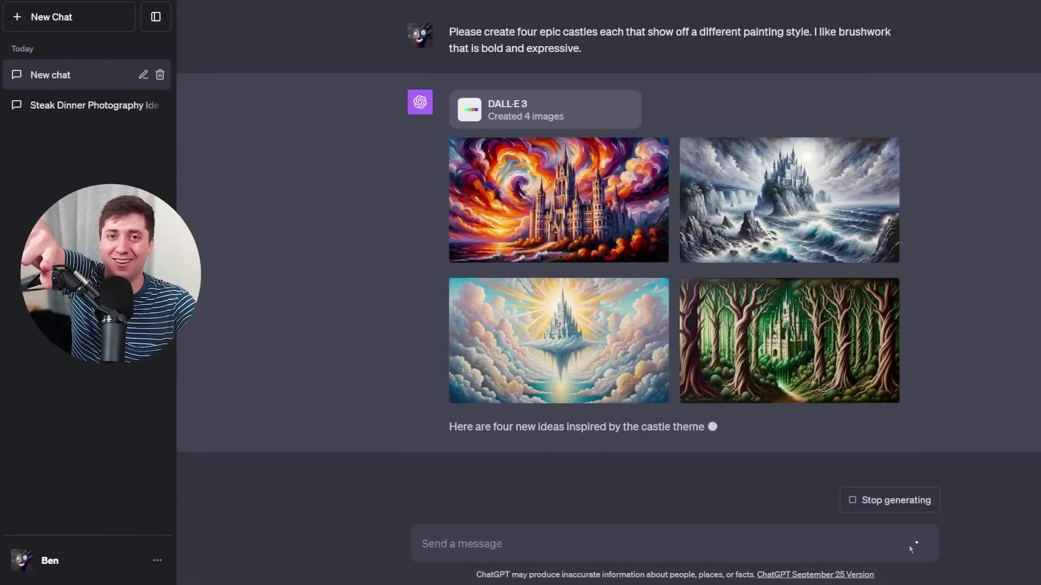
Step: Open the spired castle under swirling sunset clouds at full size with its prompt
click(466, 125)
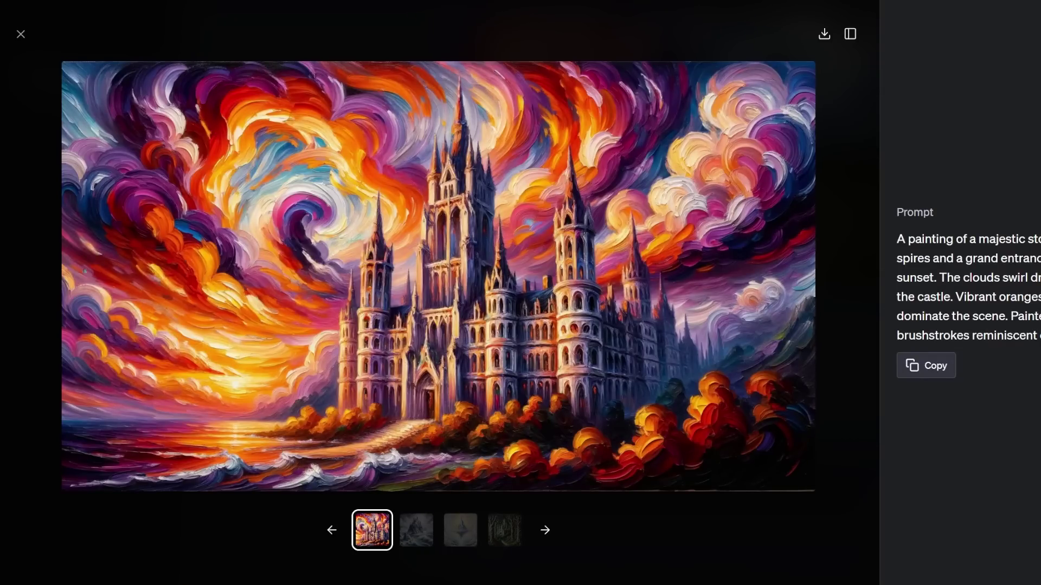
Step: Browse the sea-cliff, floating cloud, forest and sunset castle paintings, then close the viewer
drag(787, 201, 410, 209)
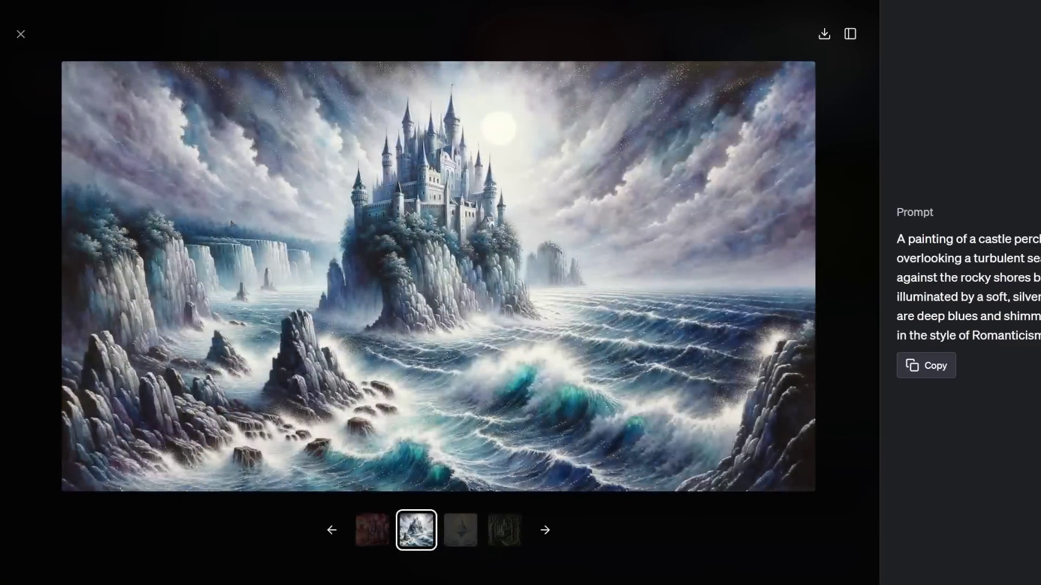
drag(848, 294, 112, 249)
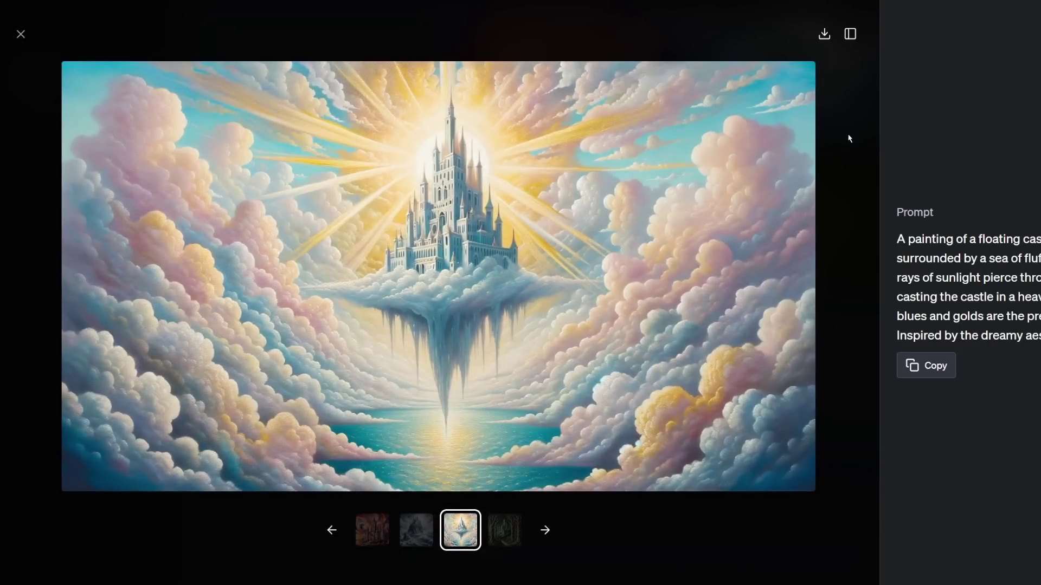
drag(848, 135, 4, 130)
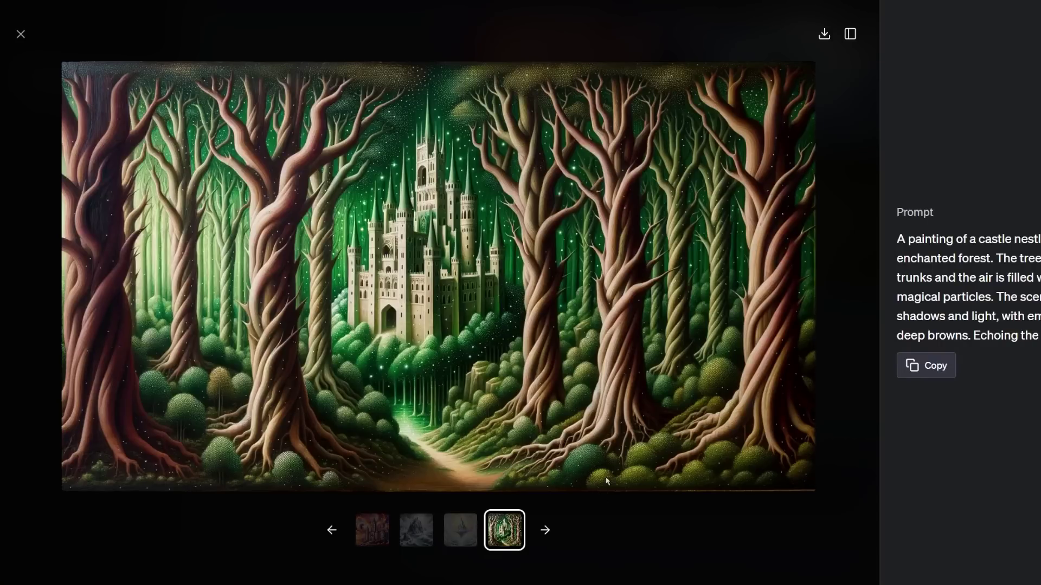
drag(848, 212, 92, 34)
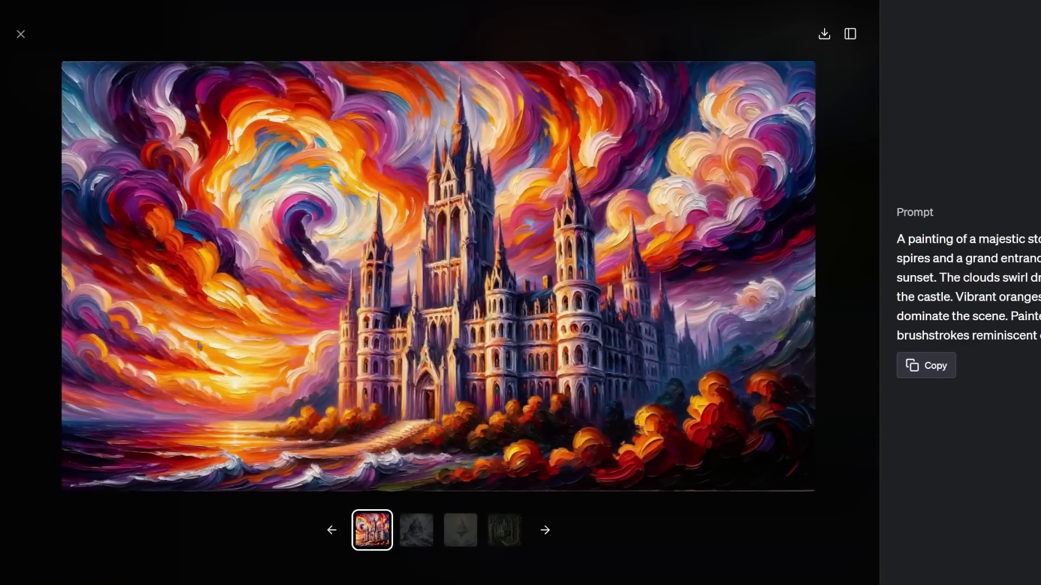
drag(817, 214, 178, 262)
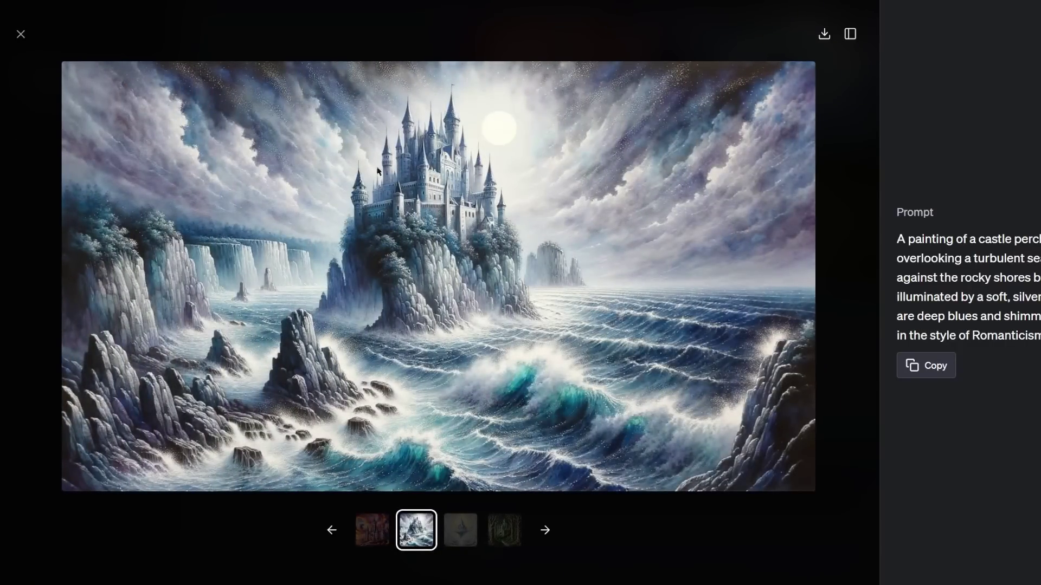
key(Right)
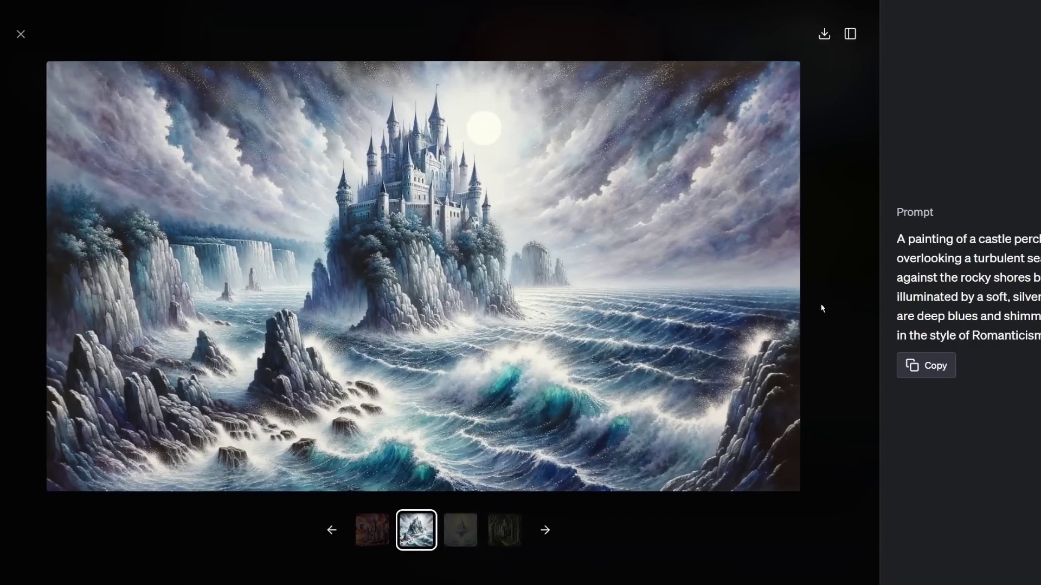
key(Right)
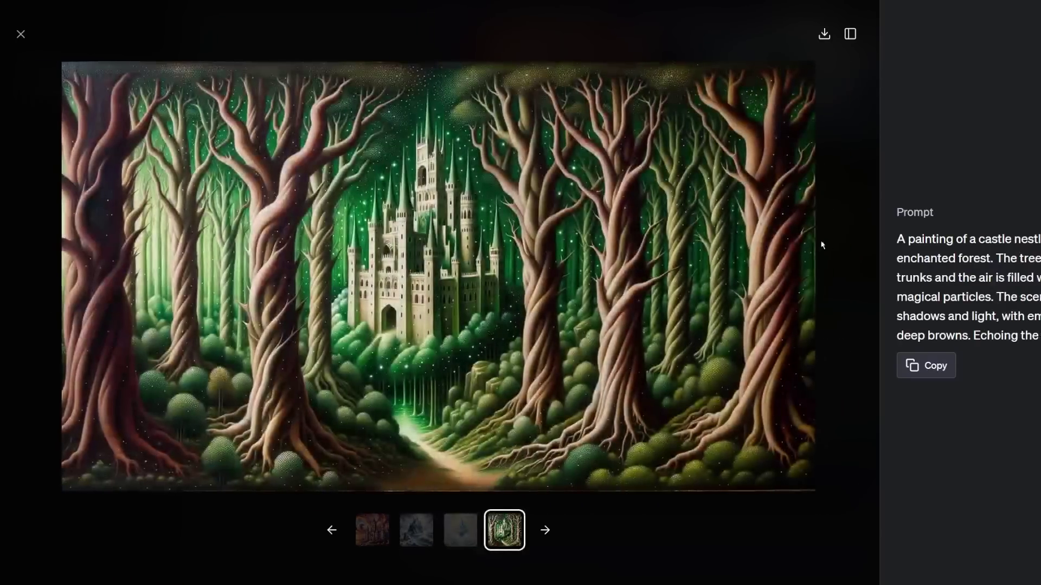
key(Right)
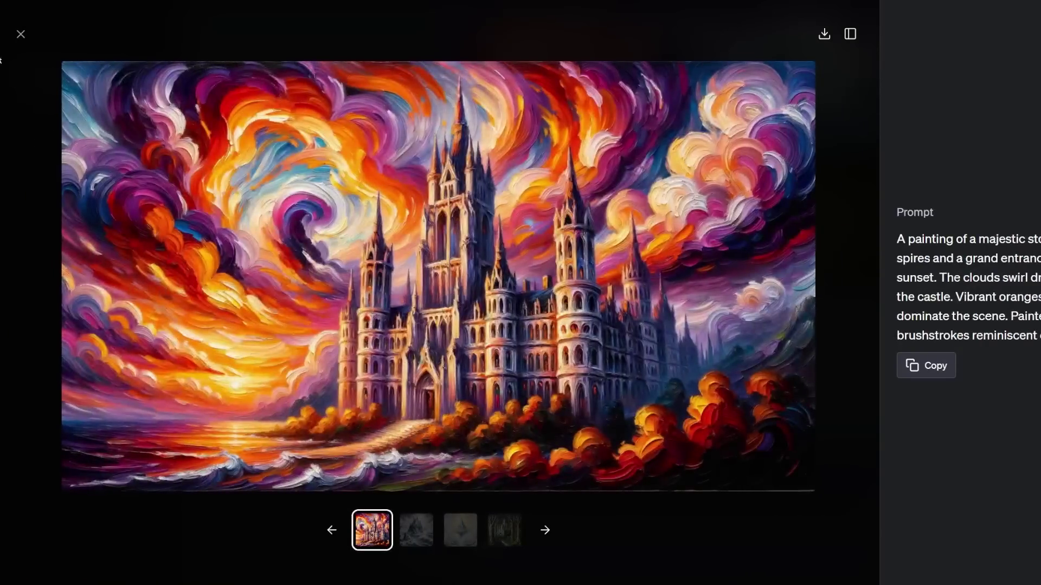
click(20, 34)
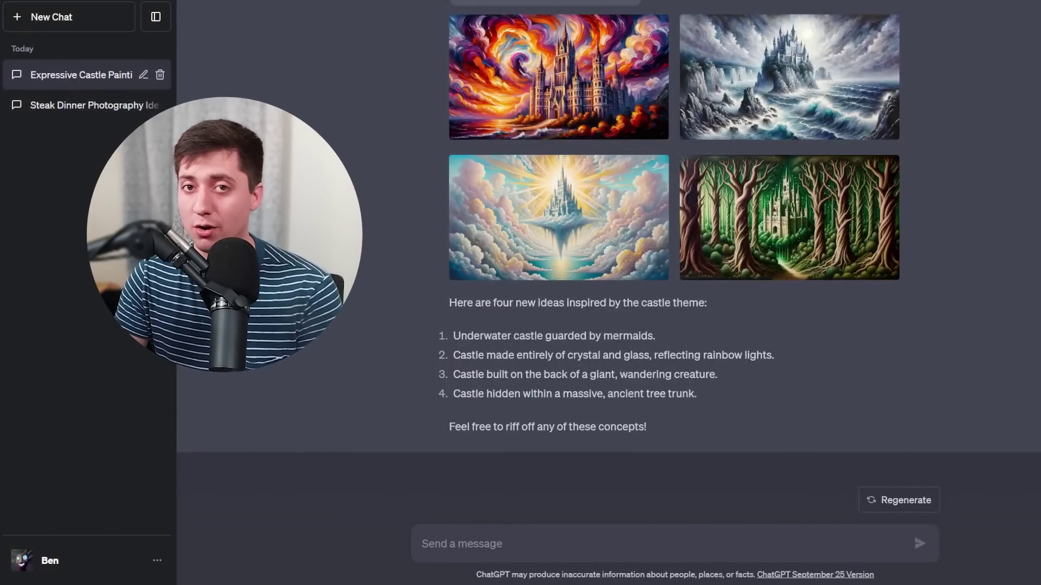
Step: Paste the 'Try four variations of idea #3…' horror-ambience request into the message box
scroll(595, 103, up, 3)
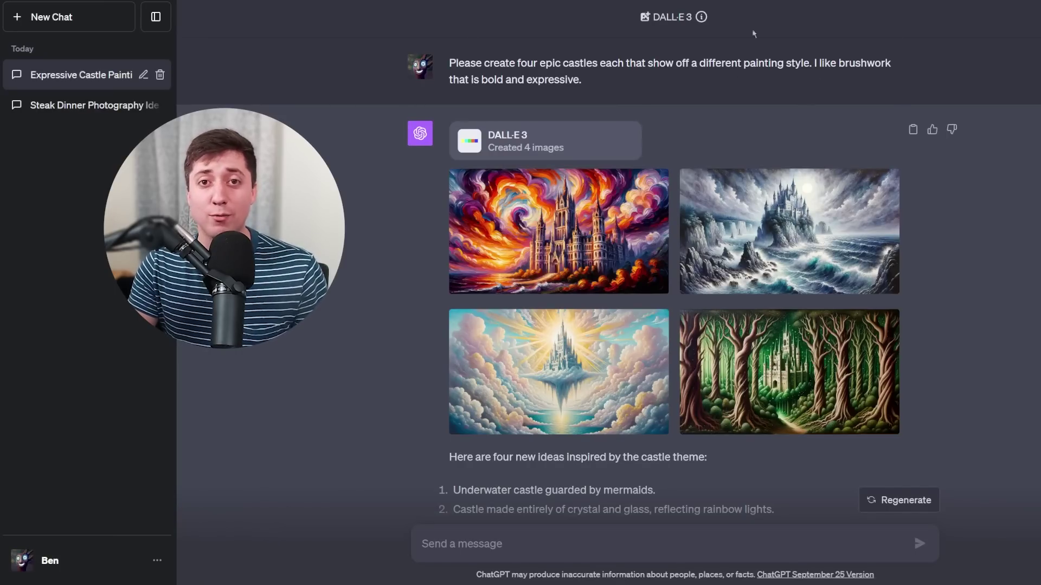
scroll(882, 187, down, 3)
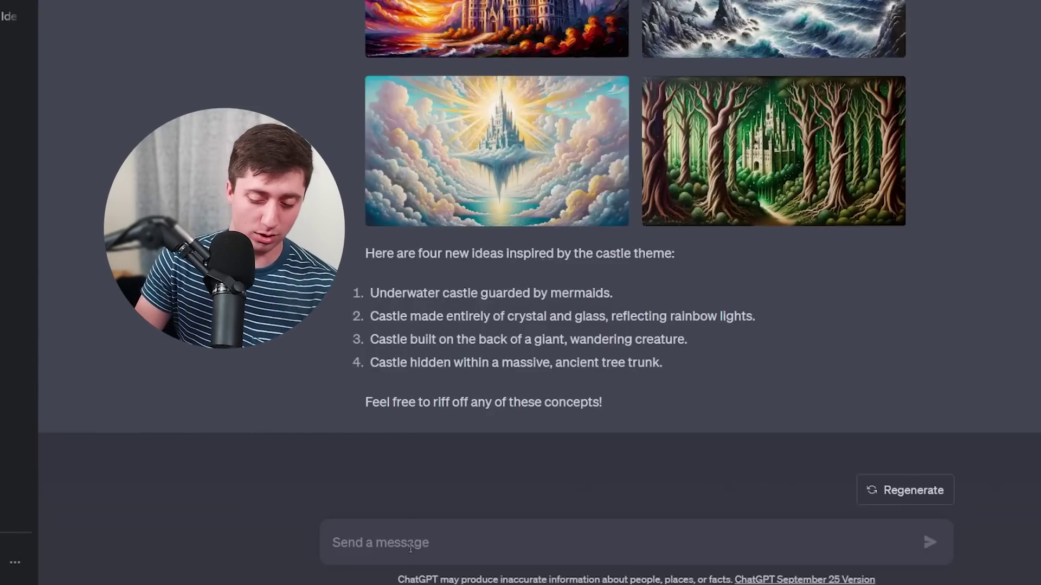
text(Try four variations of idea #3, but give it a horror ambience in the painting style of image #)
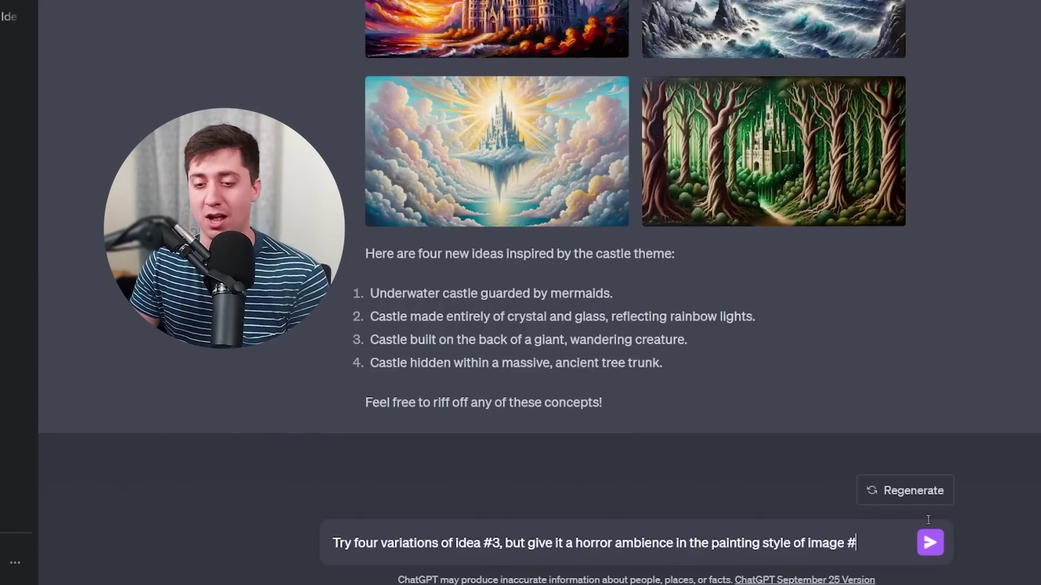
scroll(667, 388, up, 2)
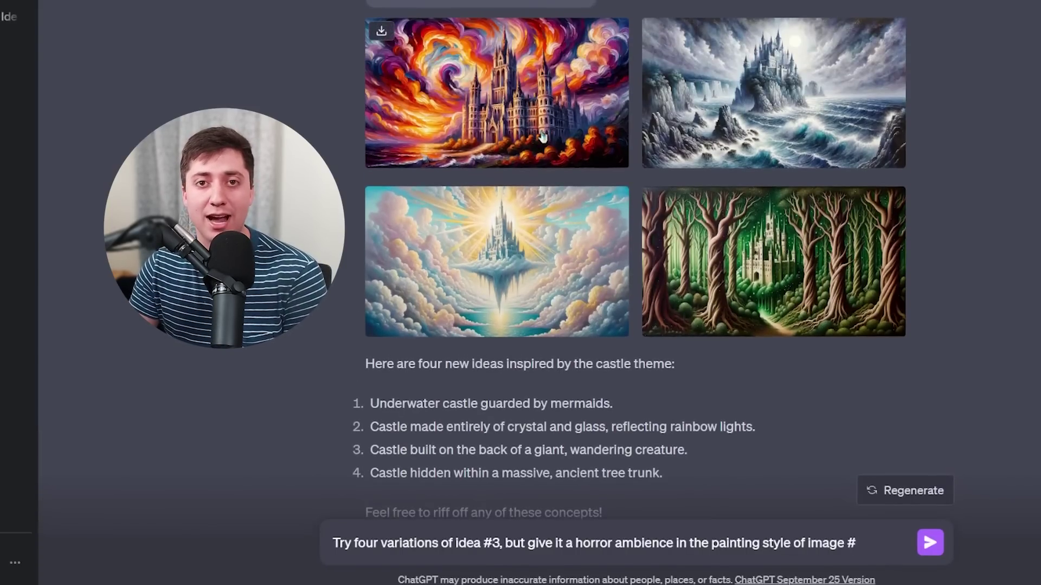
Step: Choose image 1's style, add 'also put some pumpkins in the foreground', and send
scroll(843, 503, down, 2)
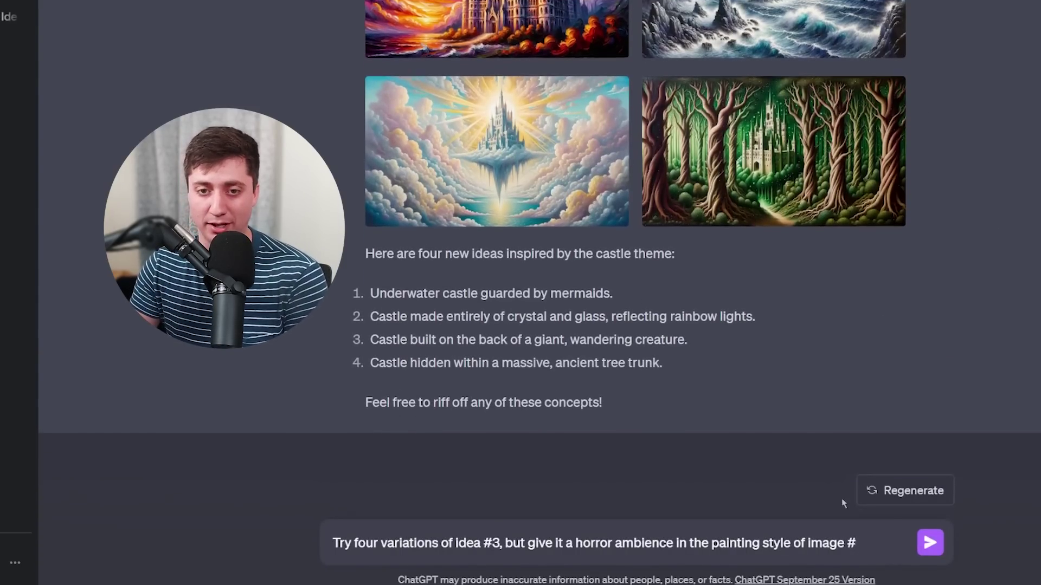
text(1)
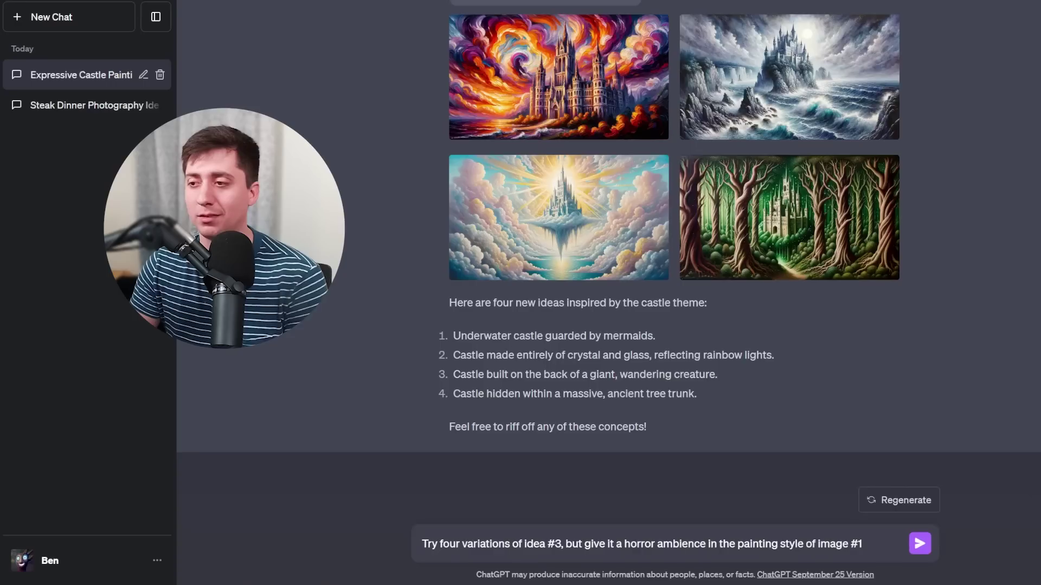
text(also put some pumpkins in the foreground)
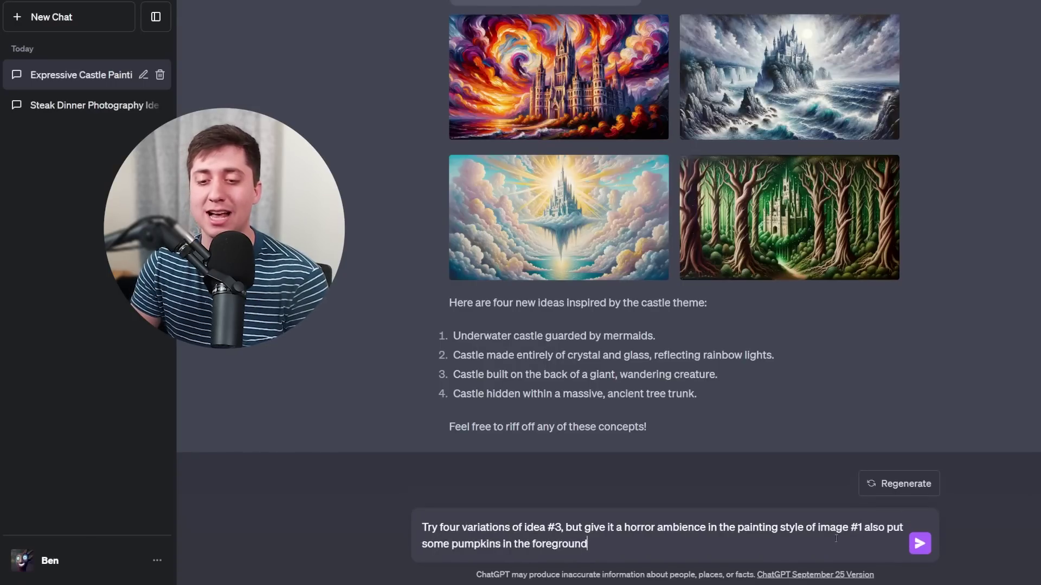
click(920, 545)
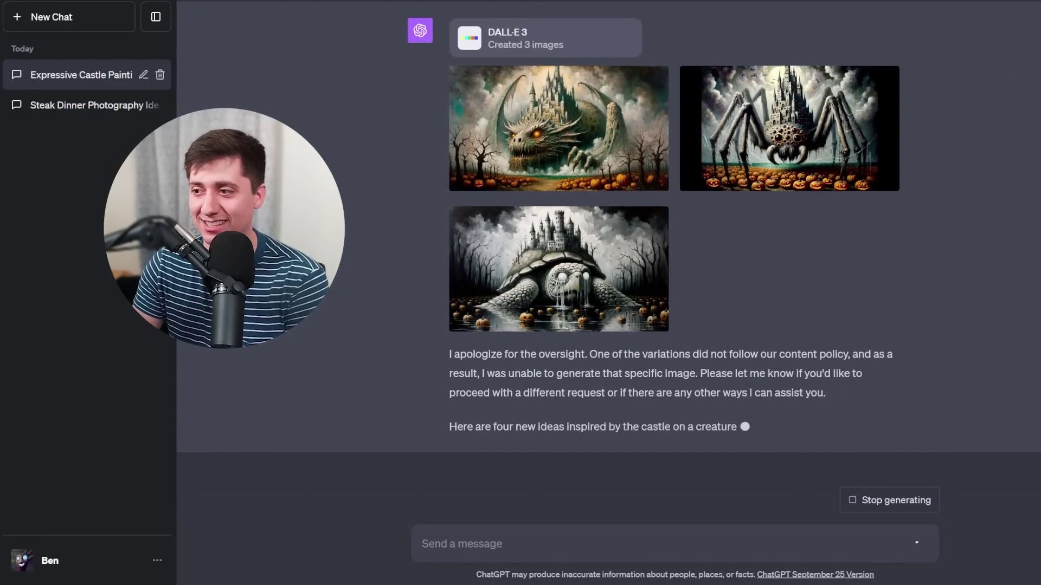
Step: Open the castle-on-dragon painting with jack-o'-lanterns at full size
scroll(555, 205, up, 2)
click(555, 205)
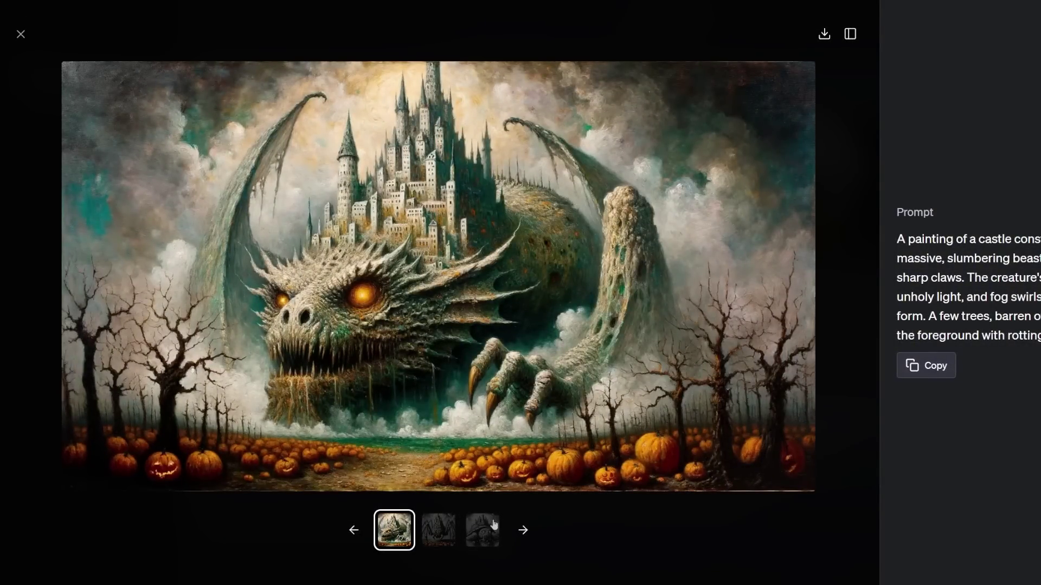
Step: View the spider and turtle castle paintings, close the viewer, and read the new ideas
click(523, 531)
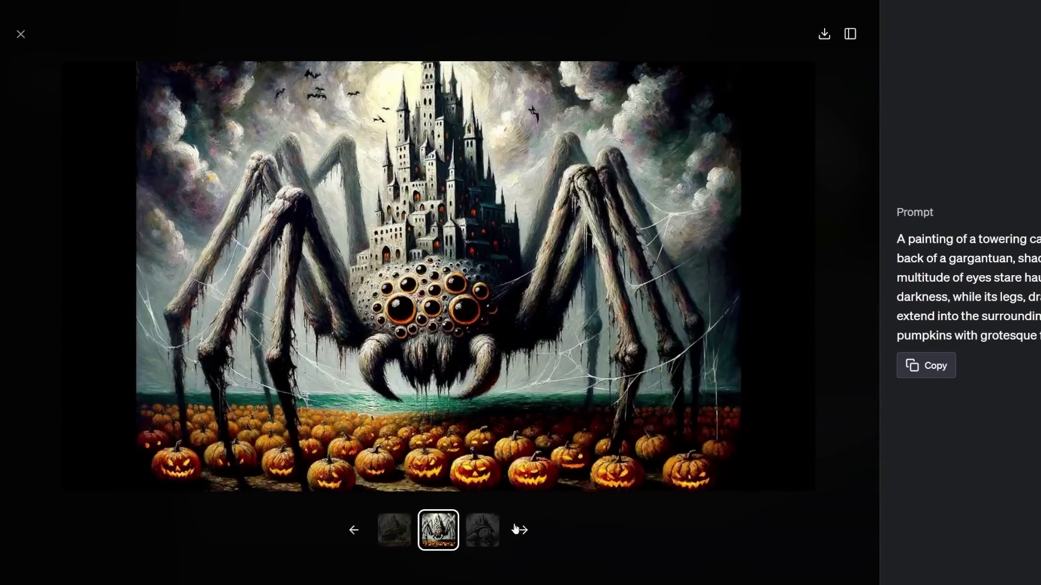
click(519, 530)
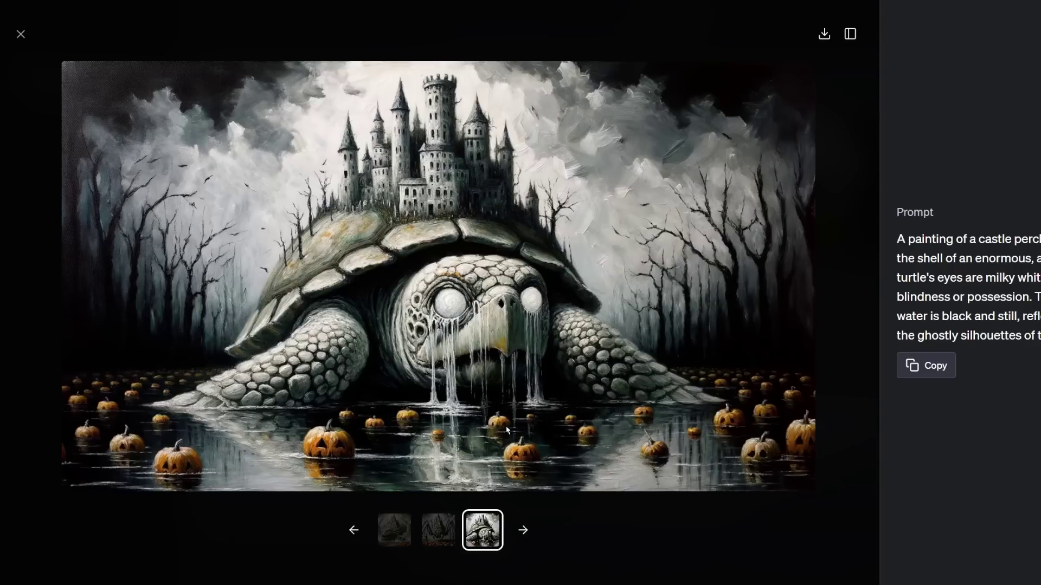
click(20, 34)
scroll(615, 355, down, 2)
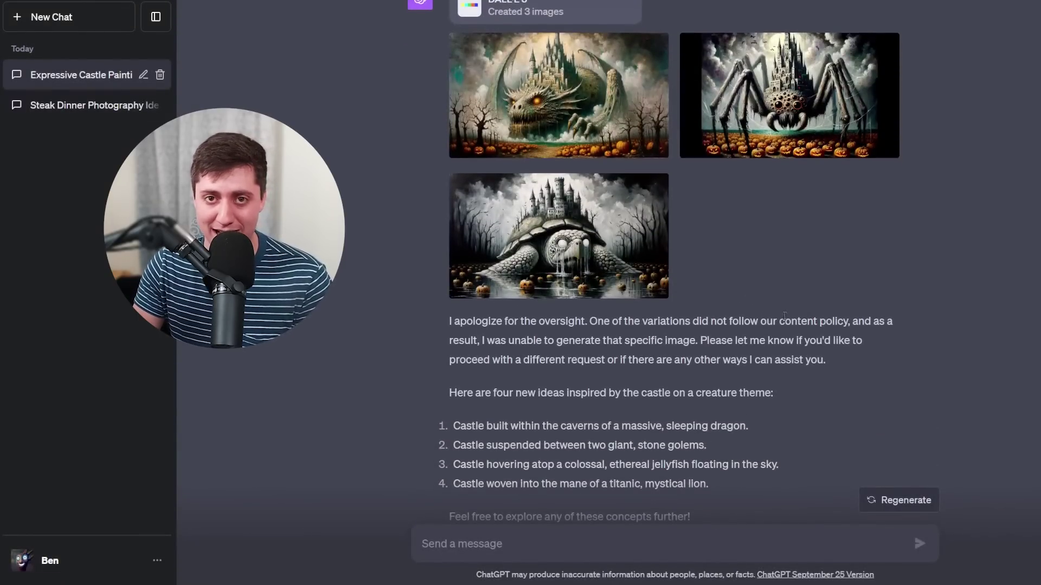
scroll(784, 316, up, 1)
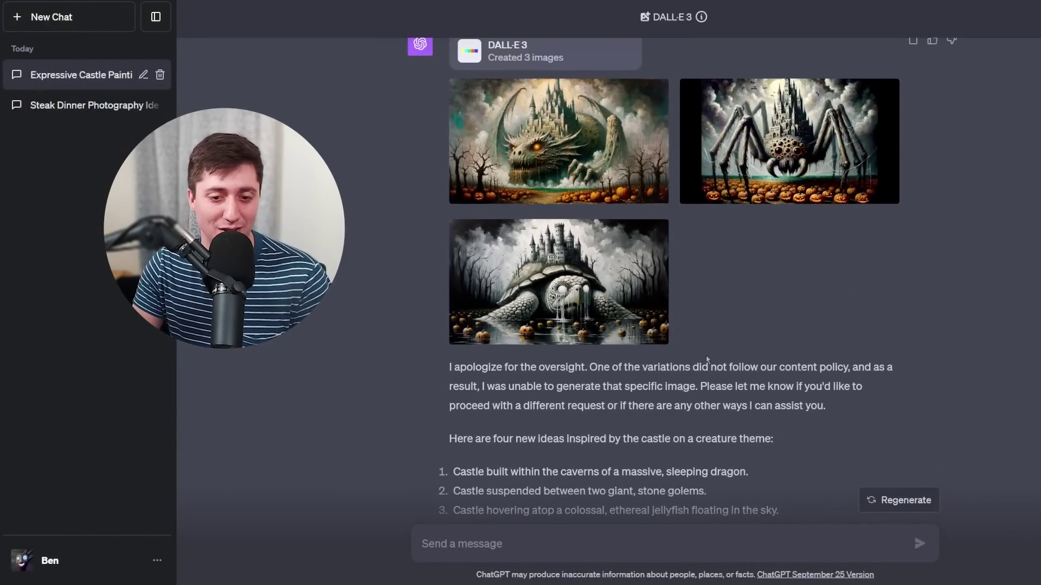
scroll(706, 358, down, 2)
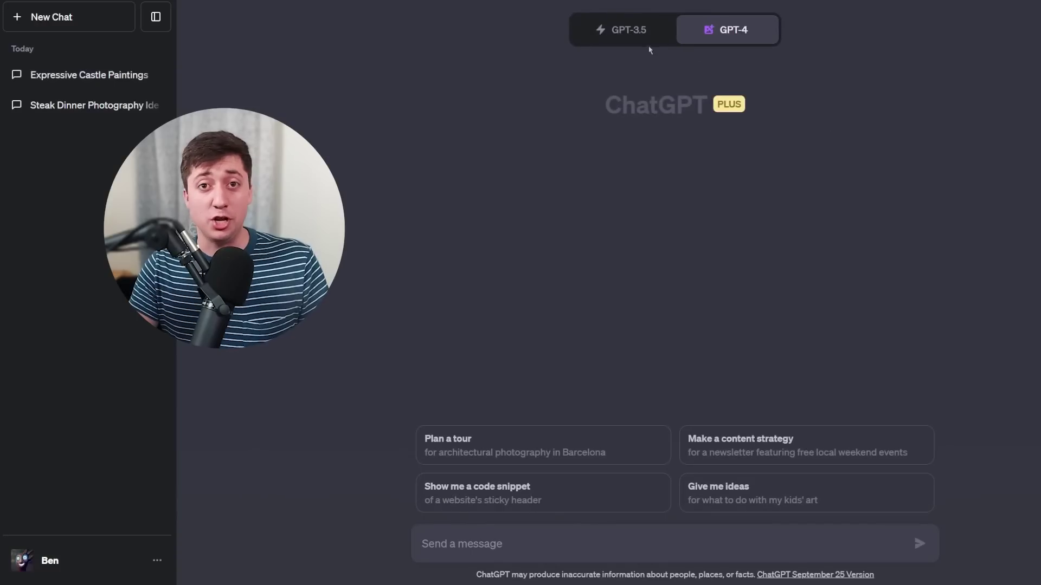
Step: Switch to GPT-3.5, send 'A beautiful castle', and select the returned castle description
click(612, 34)
click(552, 545)
text(A beautiful castle)
key(Return)
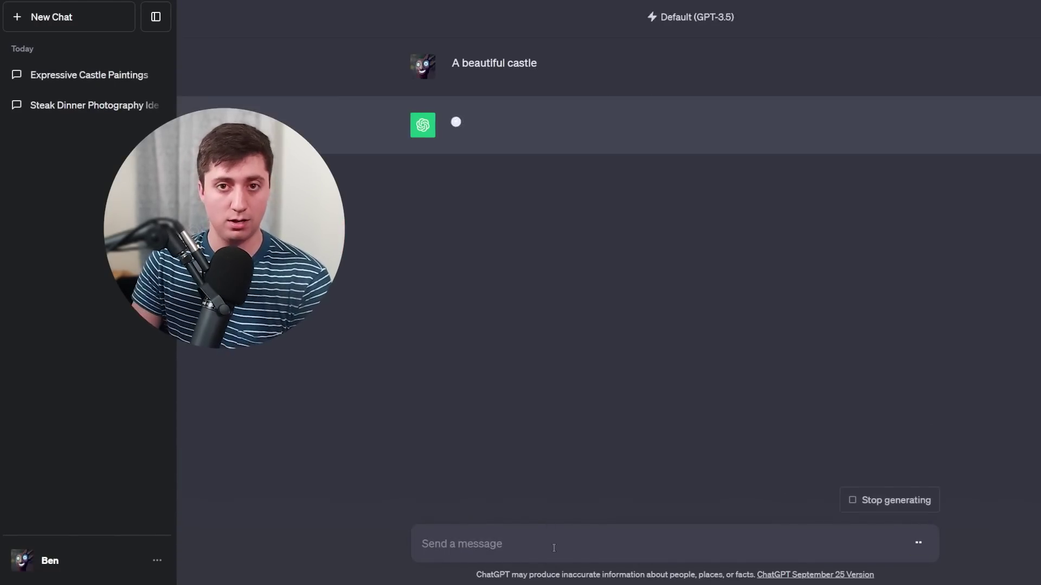
drag(671, 291, 708, 291)
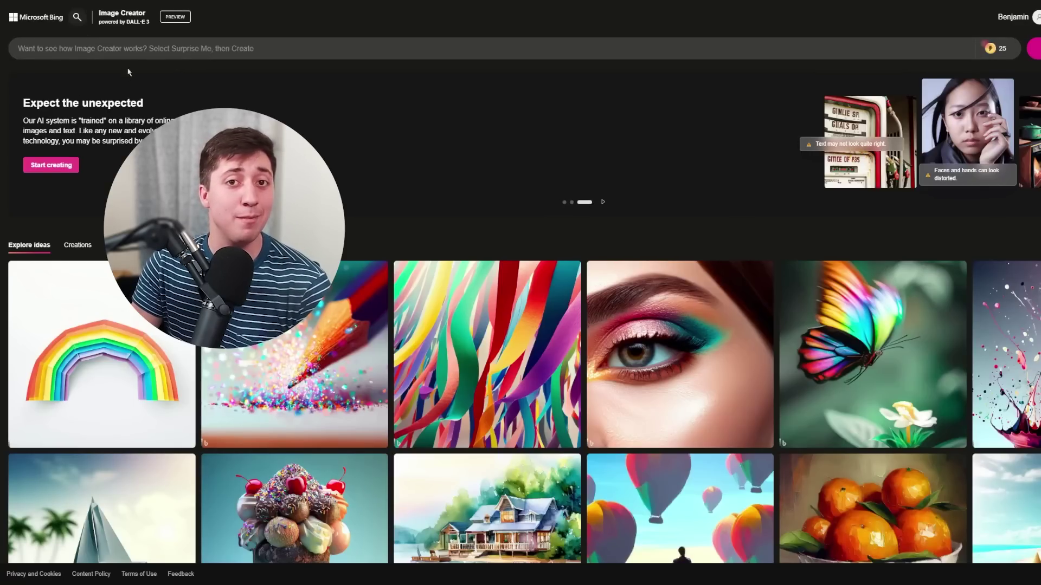
Step: Paste the copied castle description into Bing Image Creator and generate images
click(678, 49)
key(ctrl+v)
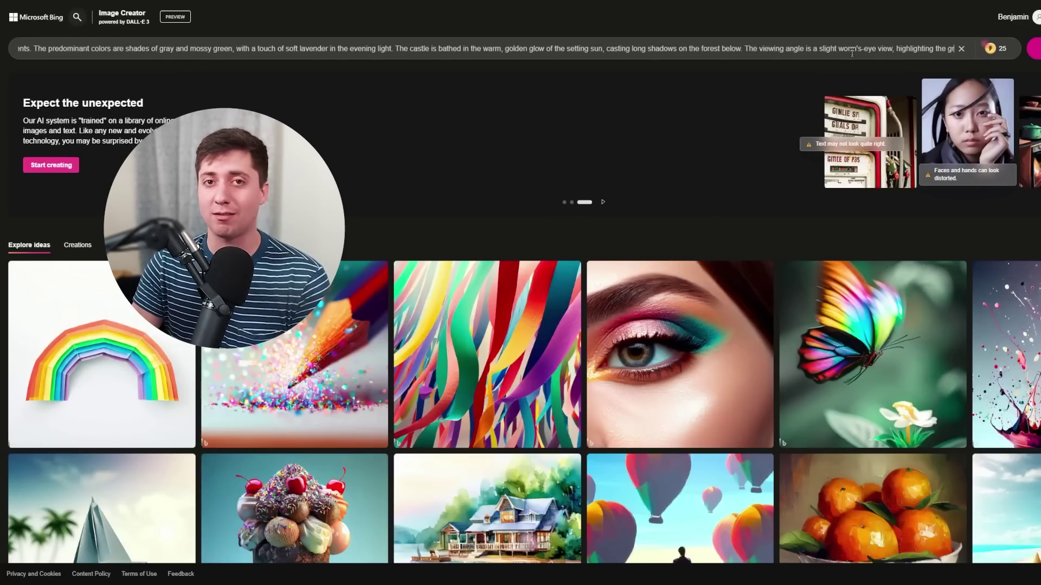
click(1033, 48)
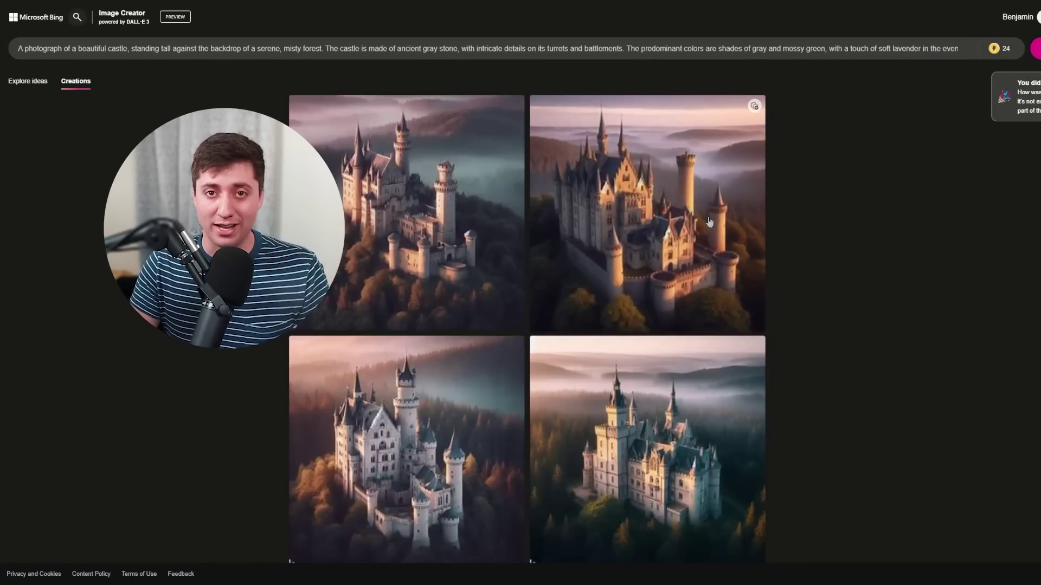
Step: Open the first castle photo in detail and browse through the next two results
click(350, 196)
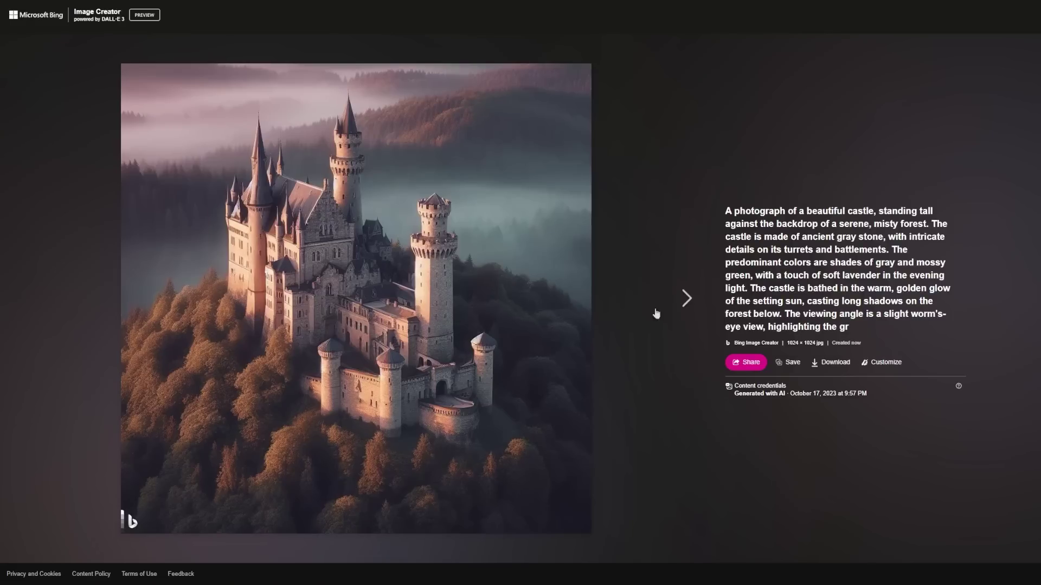
click(684, 308)
click(685, 309)
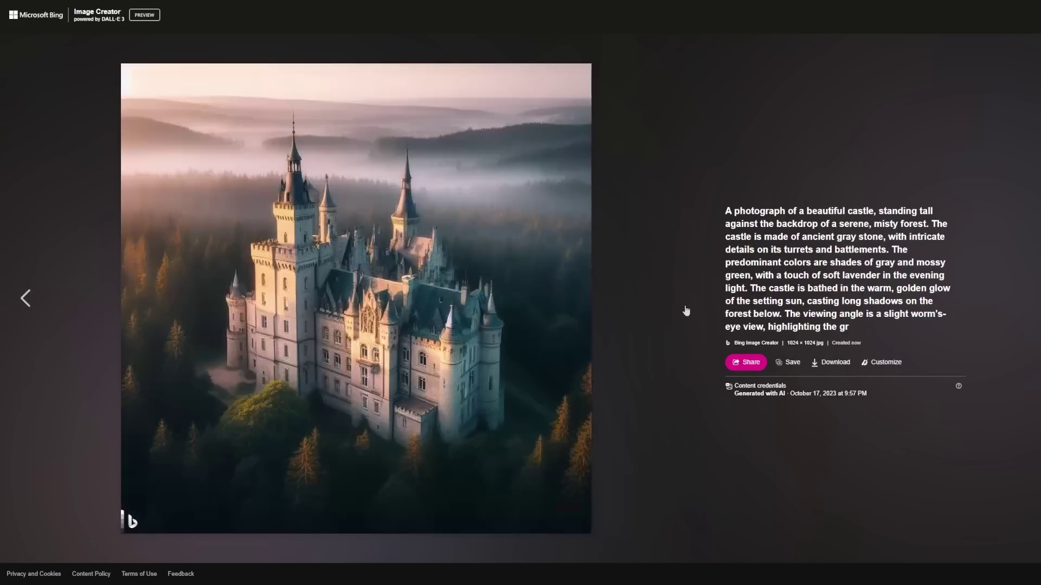